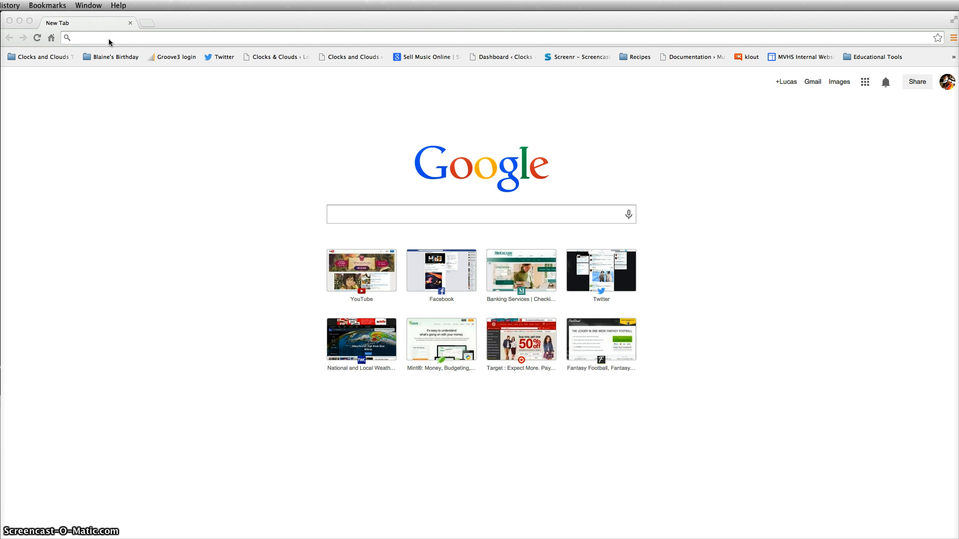
Go to noteflight.com in Google Chrome
click(146, 37)
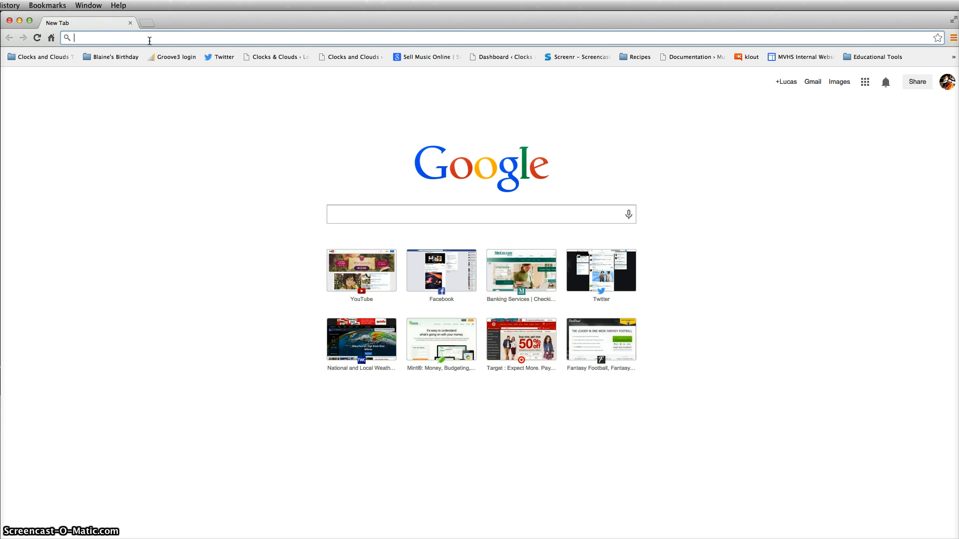
text(noteflight.com)
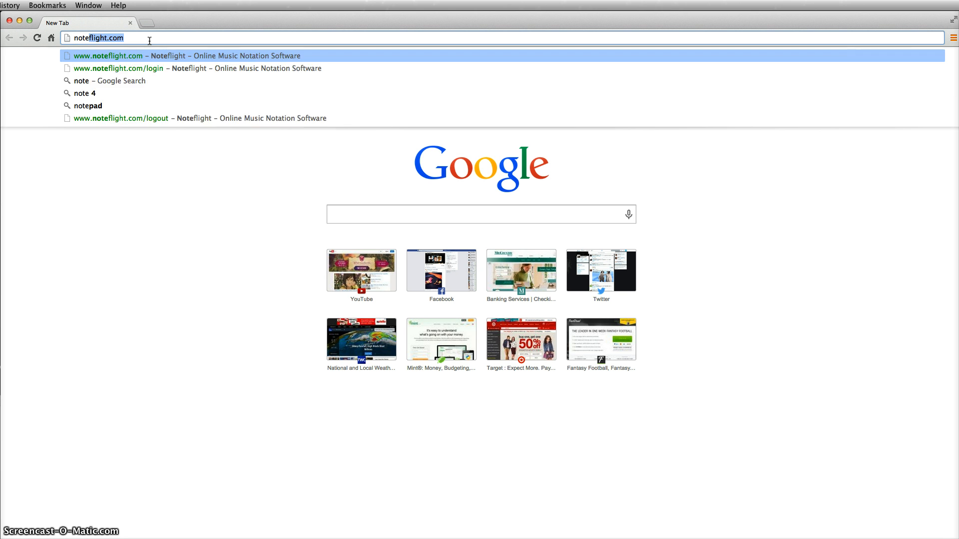
key(Return)
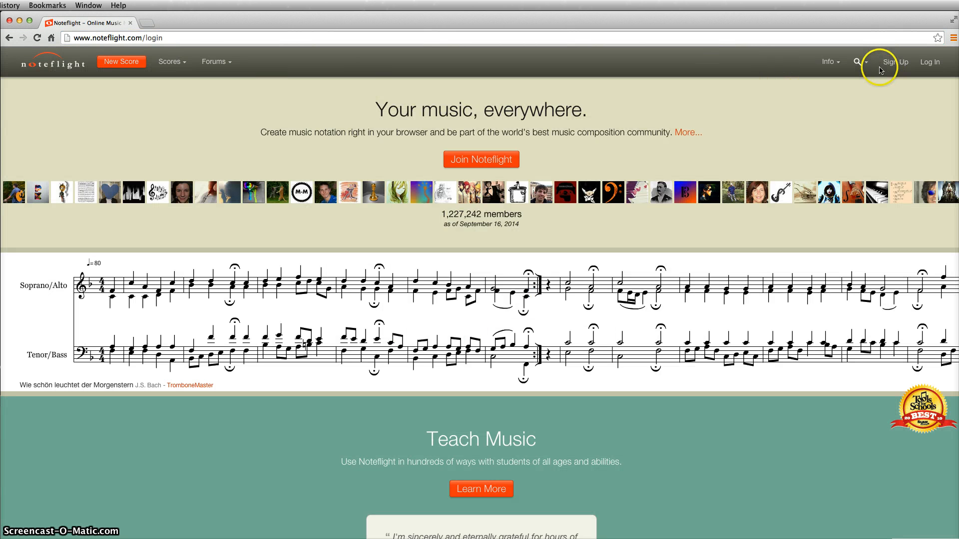
Log in to Noteflight with the account e-mail and password to reach Your Scores
click(897, 64)
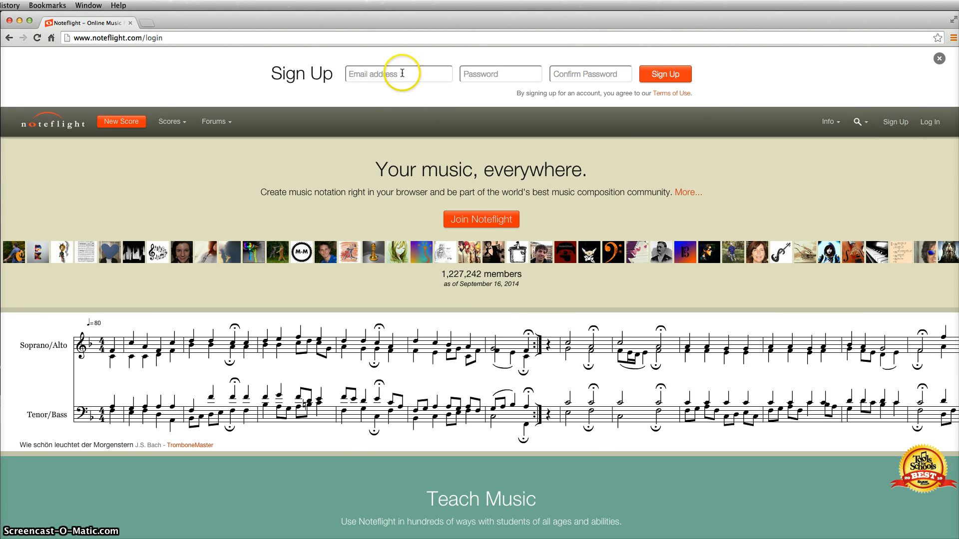
click(927, 124)
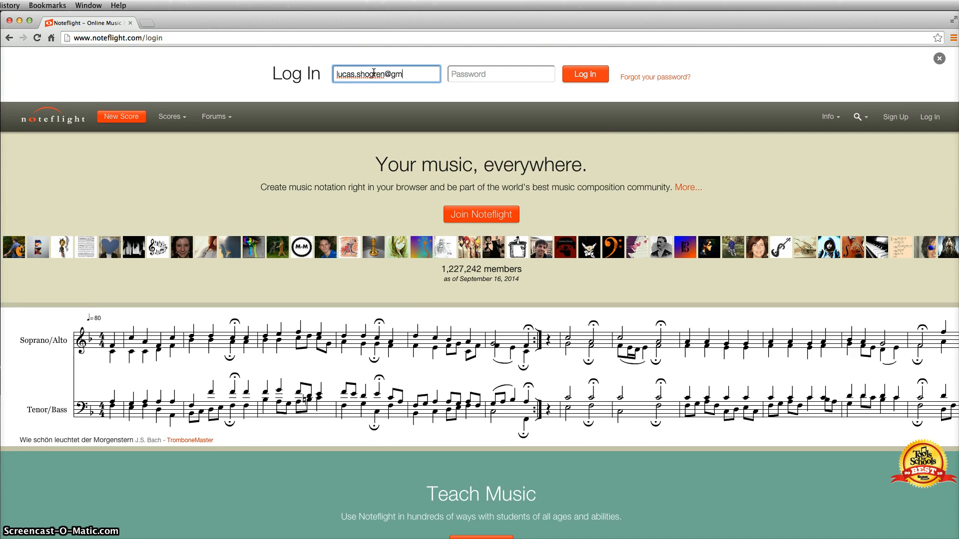
key(Tab)
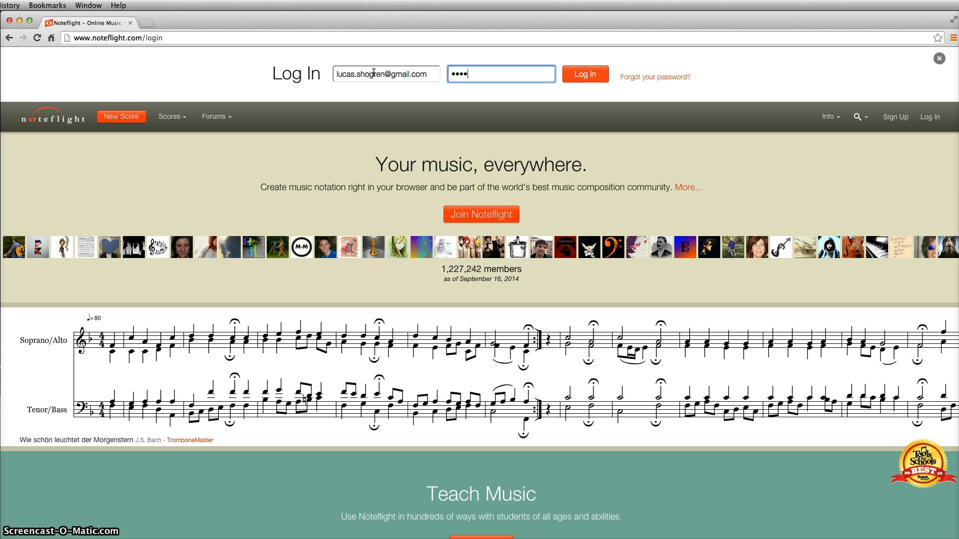
text(••••••••••)
key(Return)
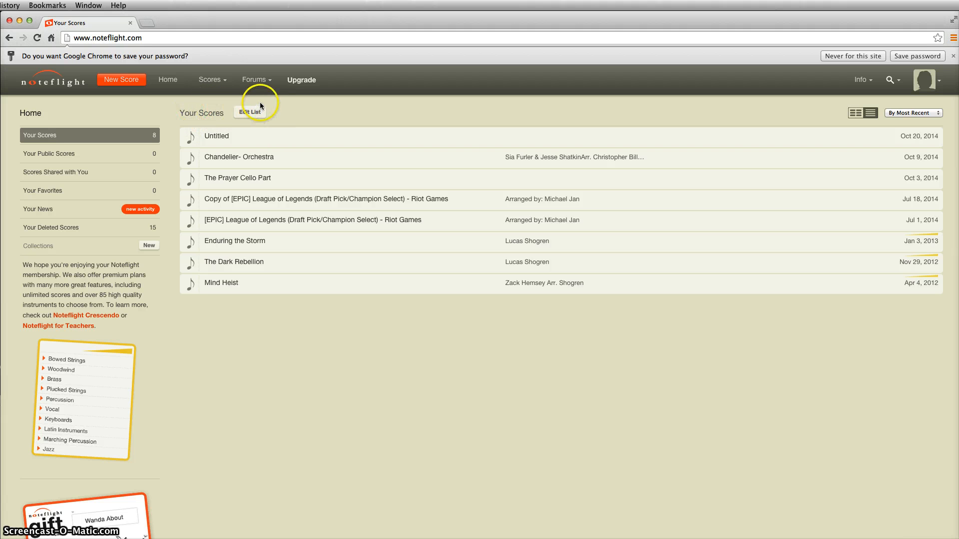
Create a new Untitled score with a four-measure grand staff in 4/4
click(127, 84)
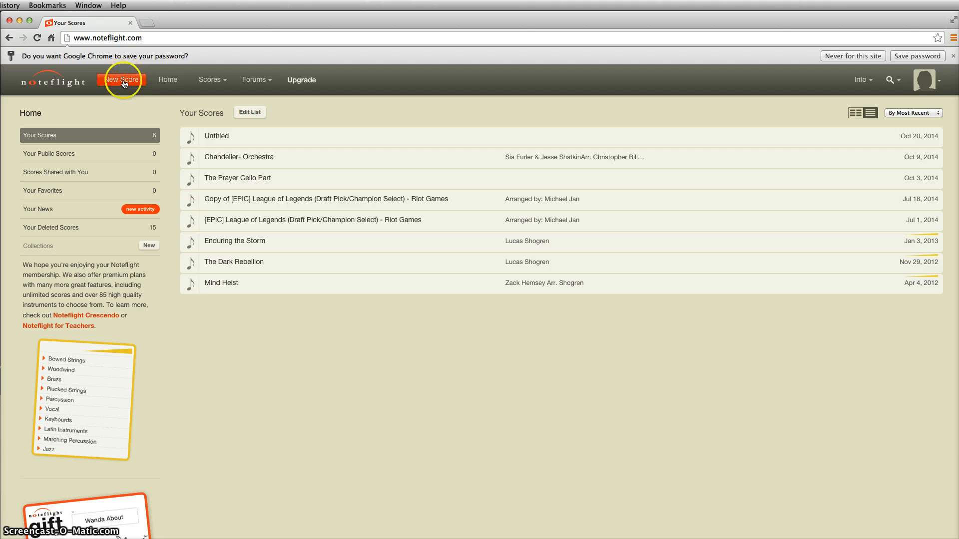
click(124, 84)
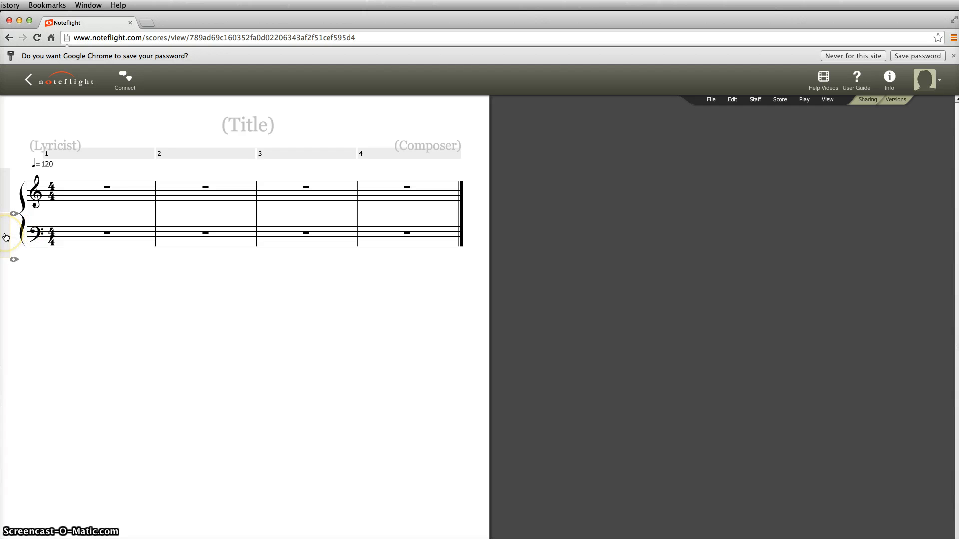
Remove the bass staff via the Staff menu, leaving only the treble staff
click(6, 236)
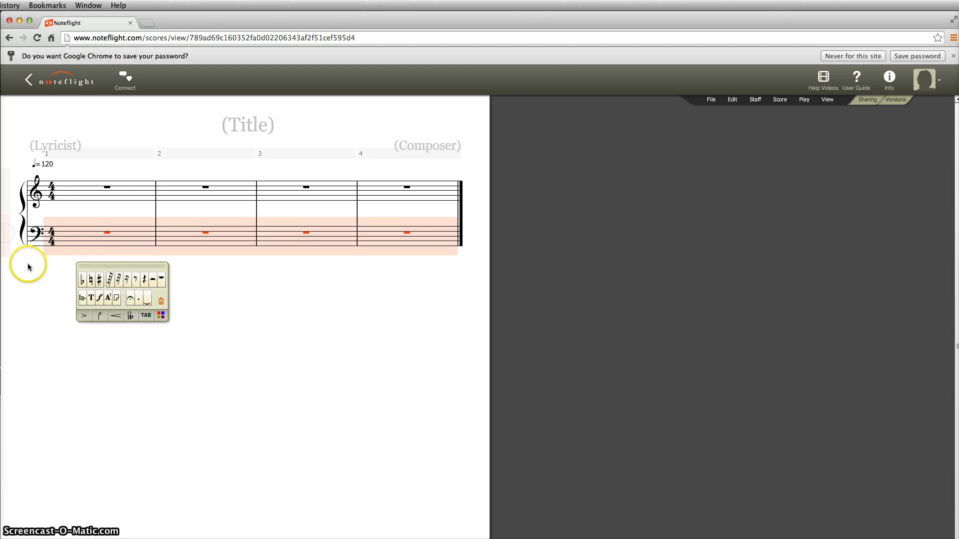
click(28, 264)
click(35, 233)
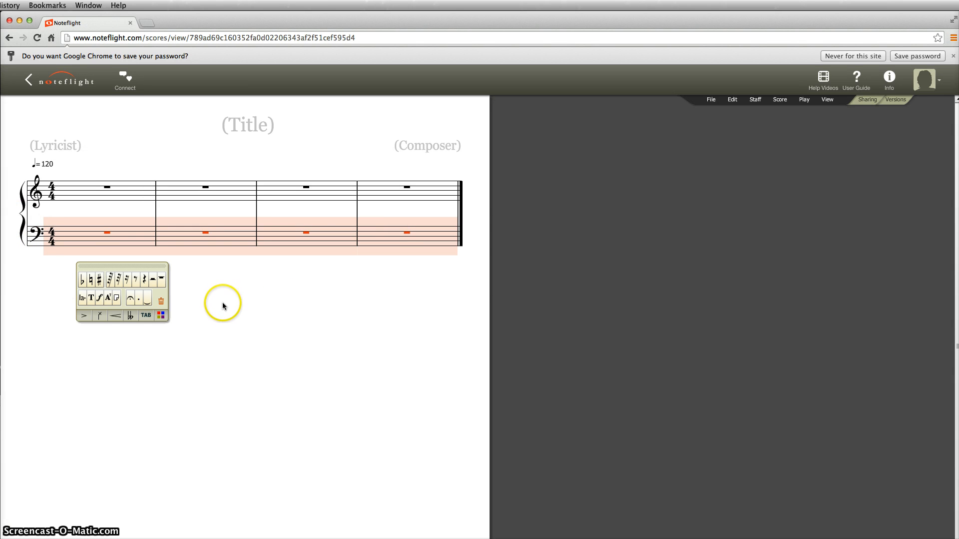
click(757, 99)
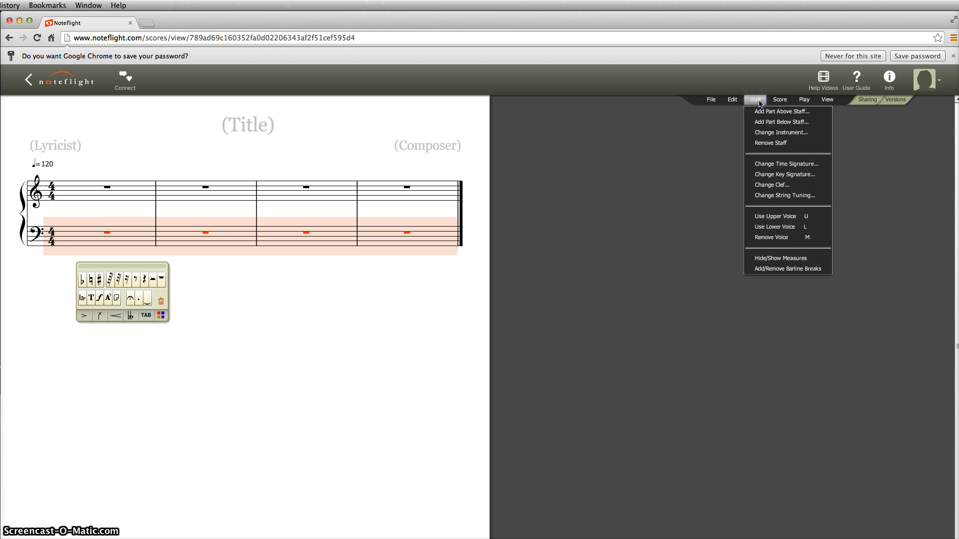
click(769, 144)
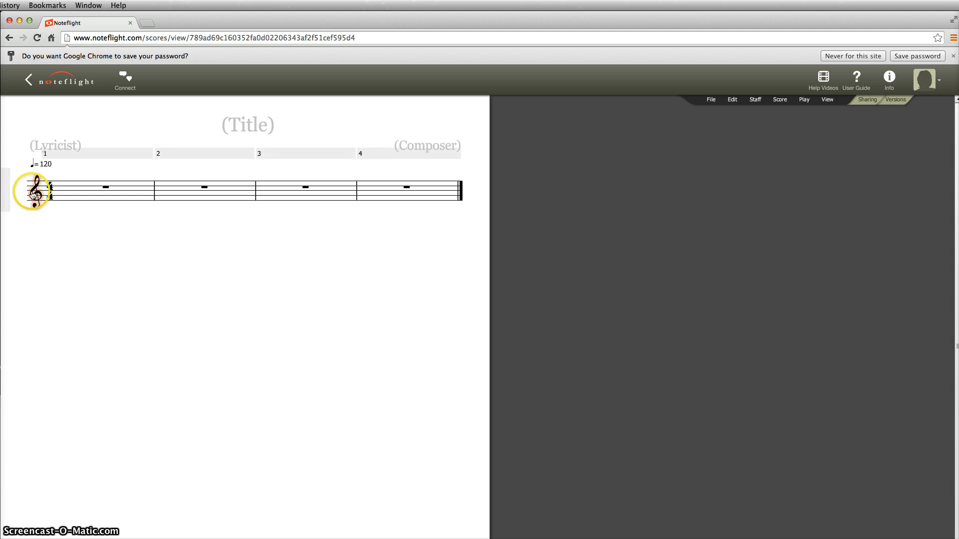
click(36, 195)
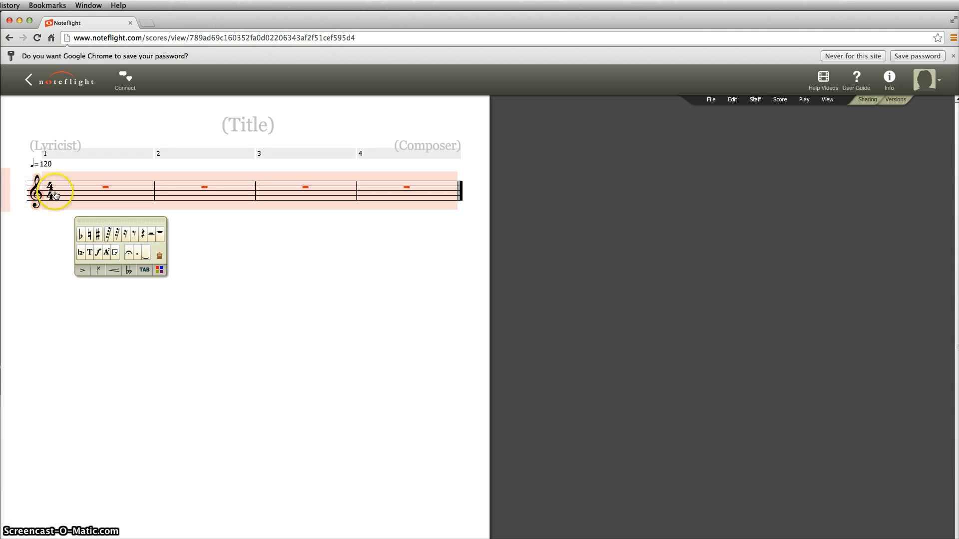
click(756, 100)
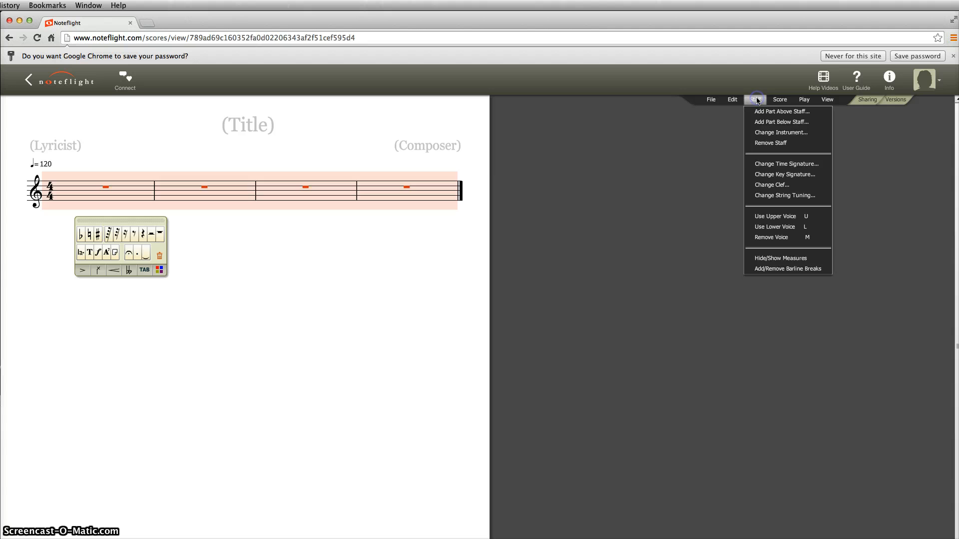
click(791, 185)
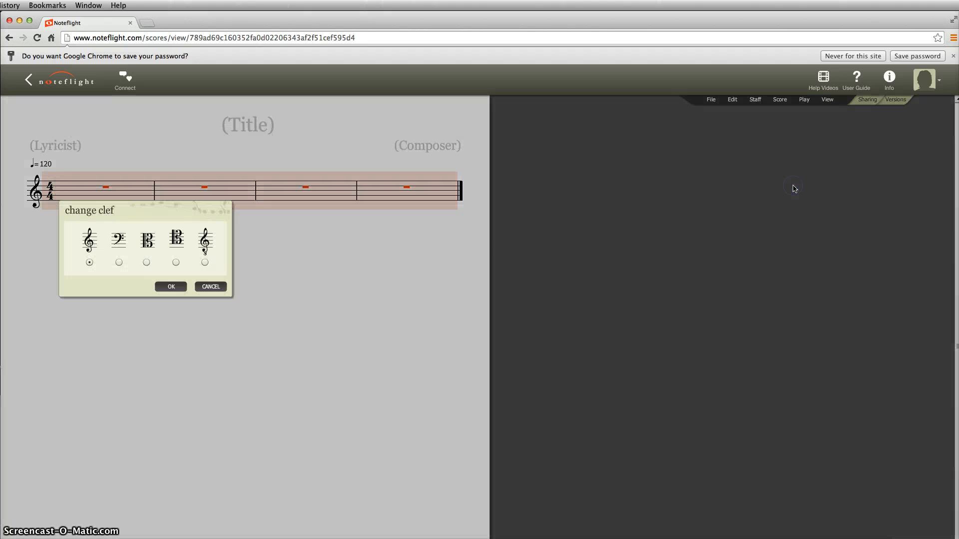
click(145, 264)
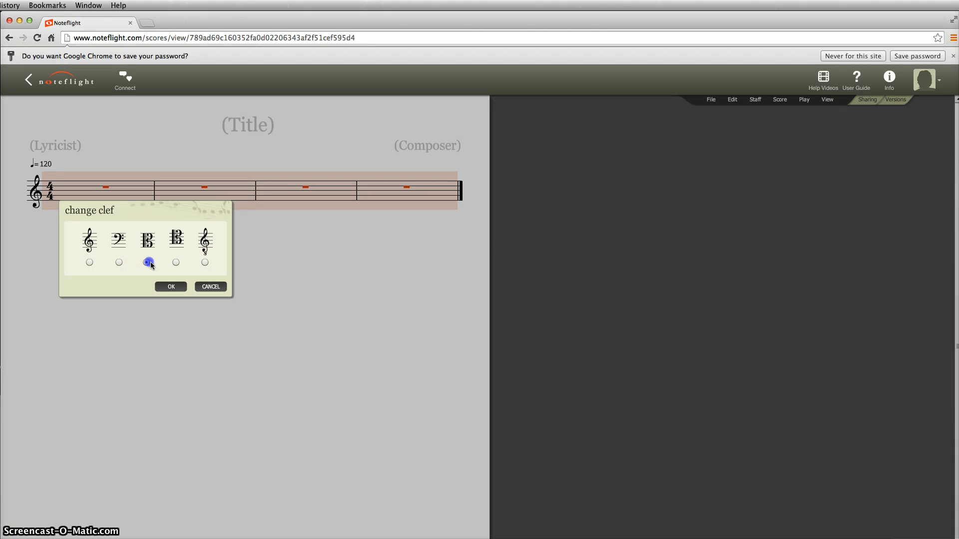
click(171, 286)
click(312, 288)
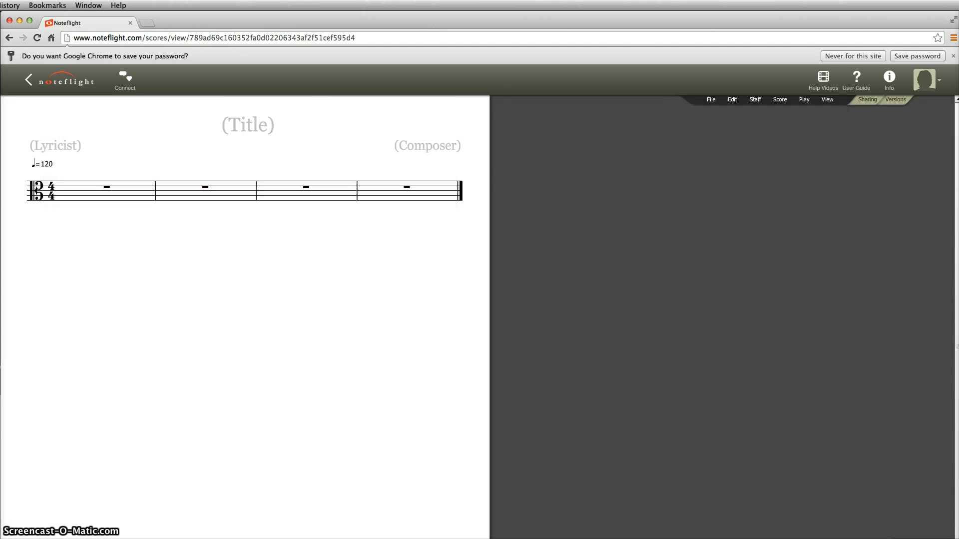
click(36, 189)
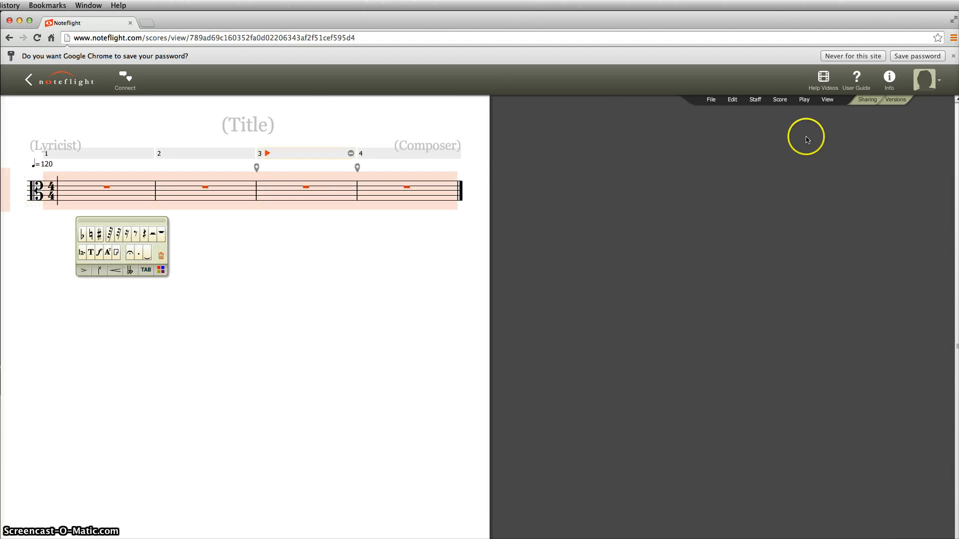
click(755, 100)
click(787, 184)
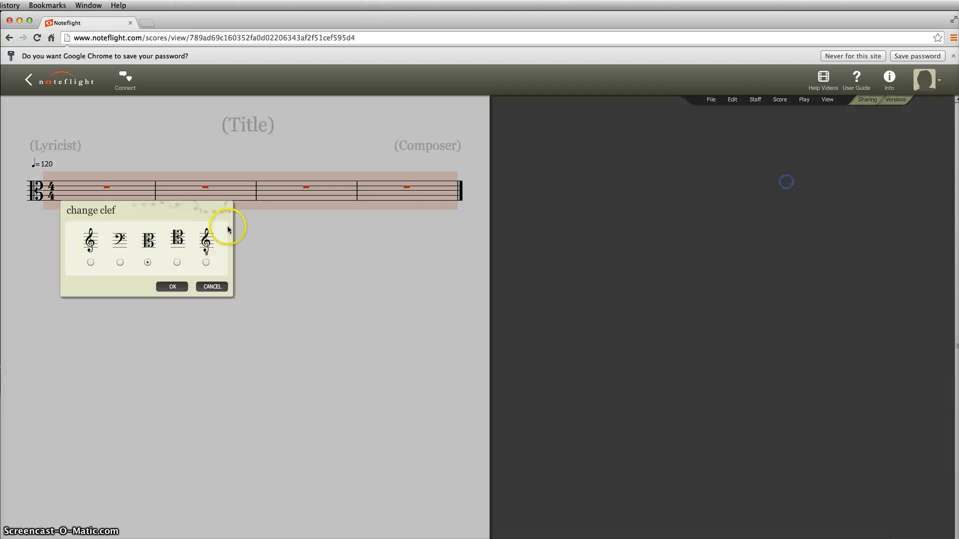
click(90, 263)
click(171, 287)
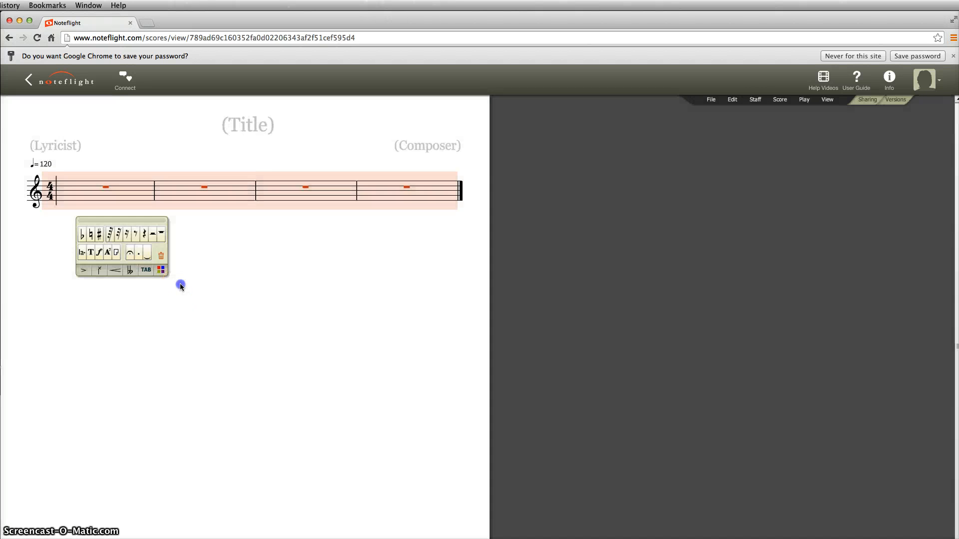
click(180, 283)
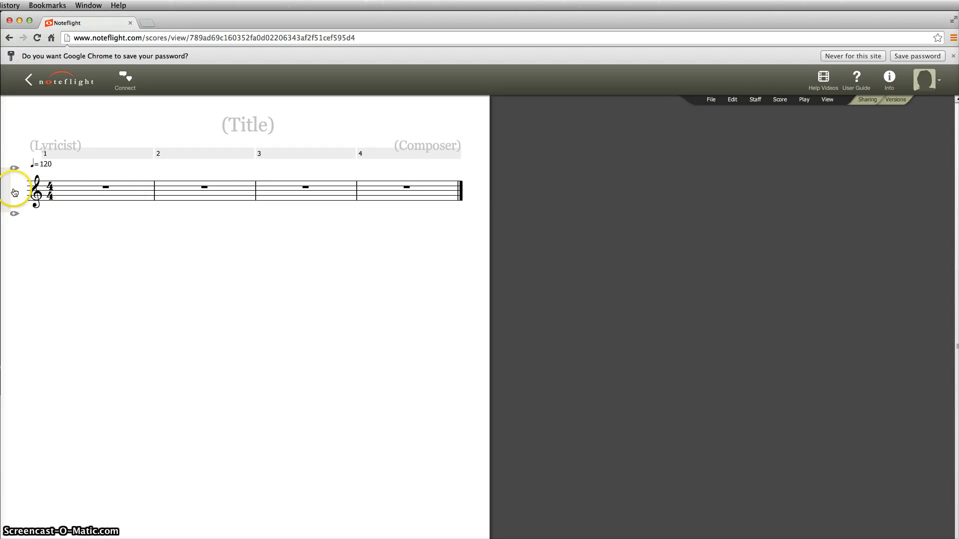
Change the staff's key signature to E major with four sharps
click(37, 193)
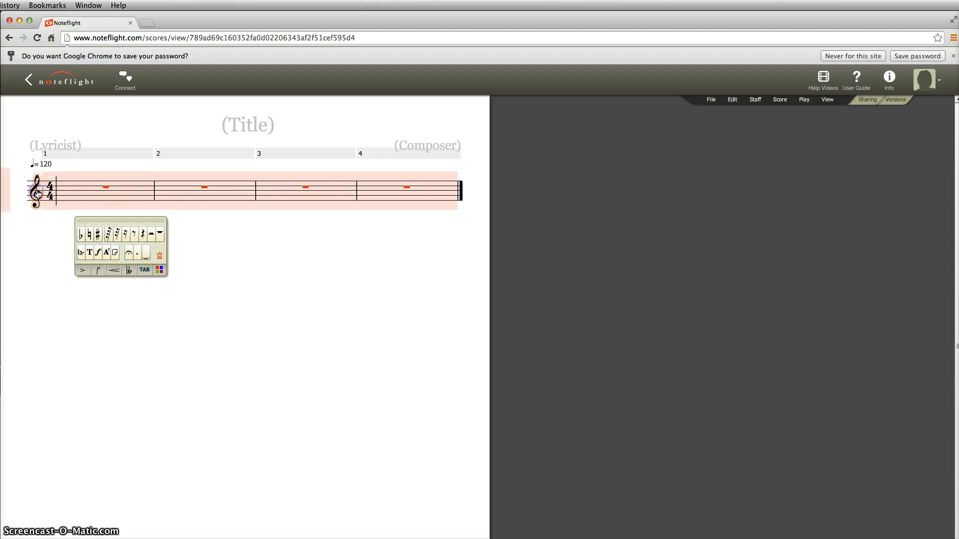
click(754, 100)
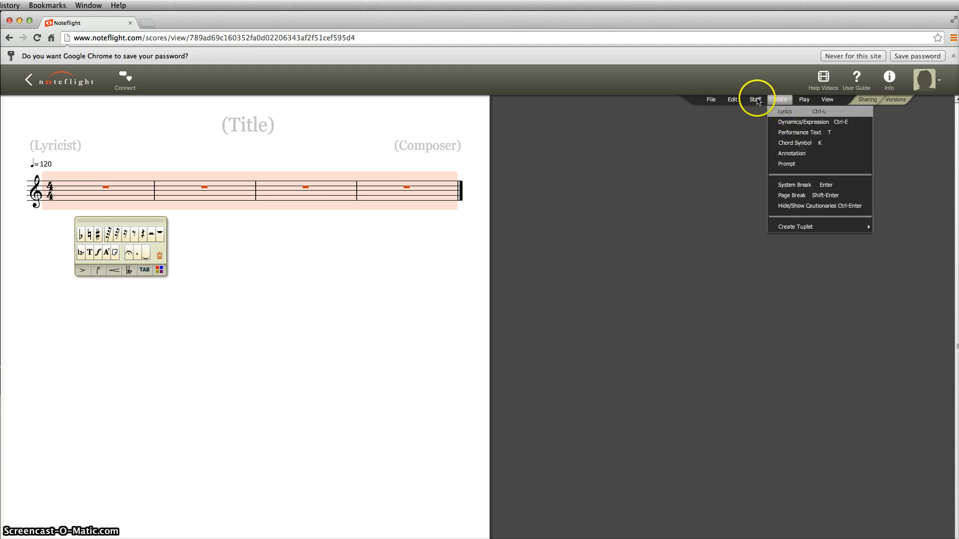
click(765, 174)
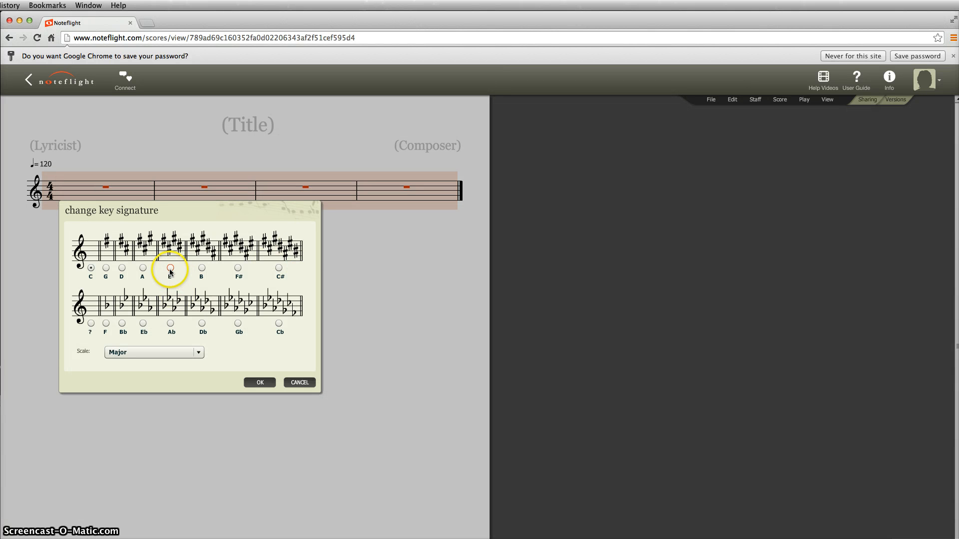
click(260, 383)
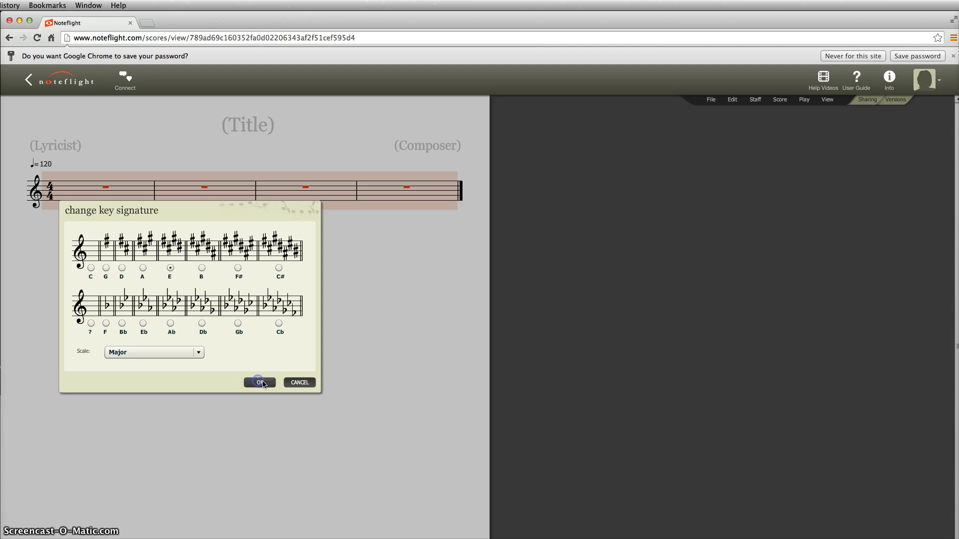
click(381, 305)
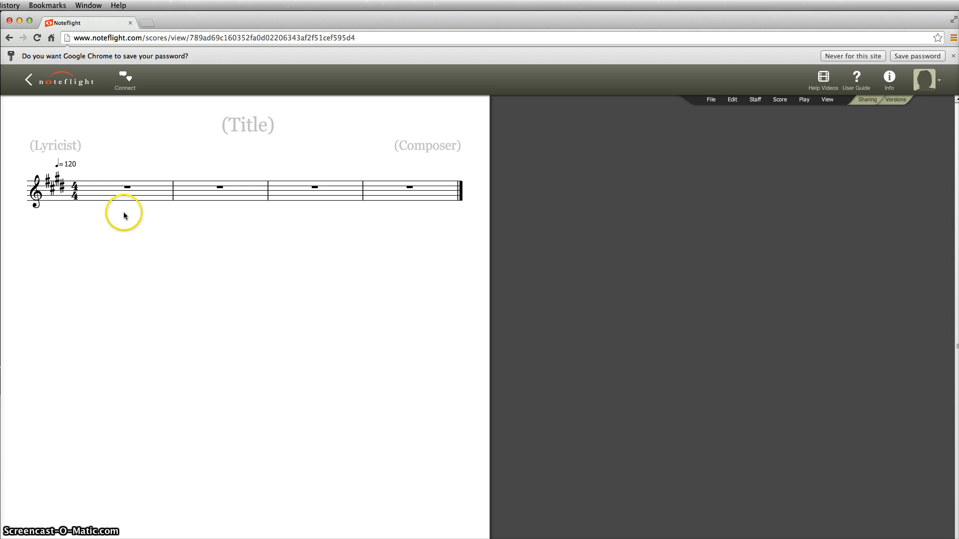
Click in four quarter-note pitches in measure 1 and four more in measure 2
click(96, 190)
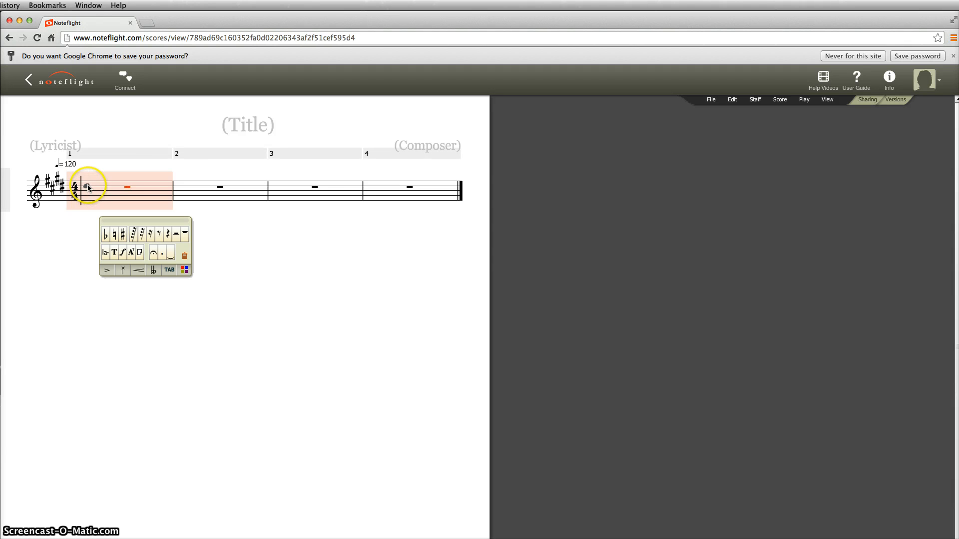
click(88, 187)
click(119, 193)
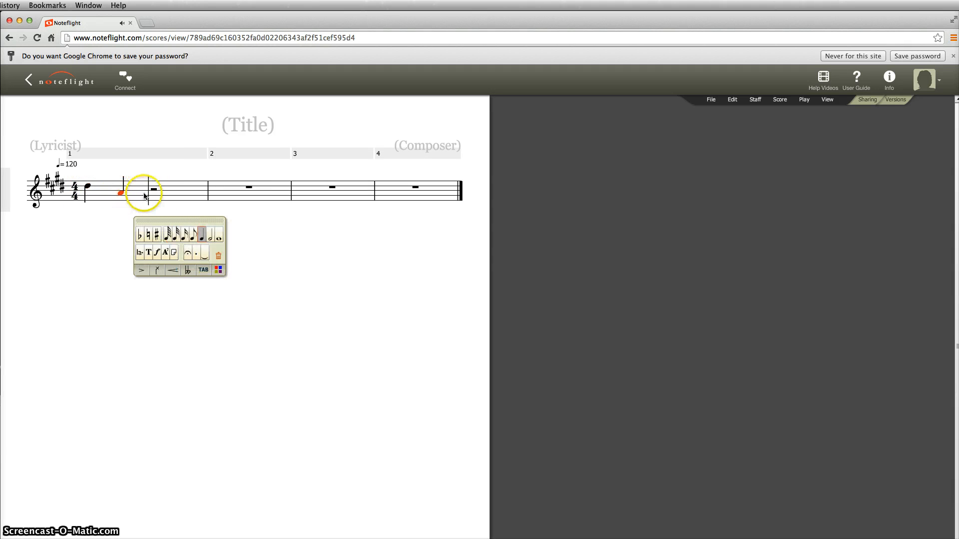
click(152, 180)
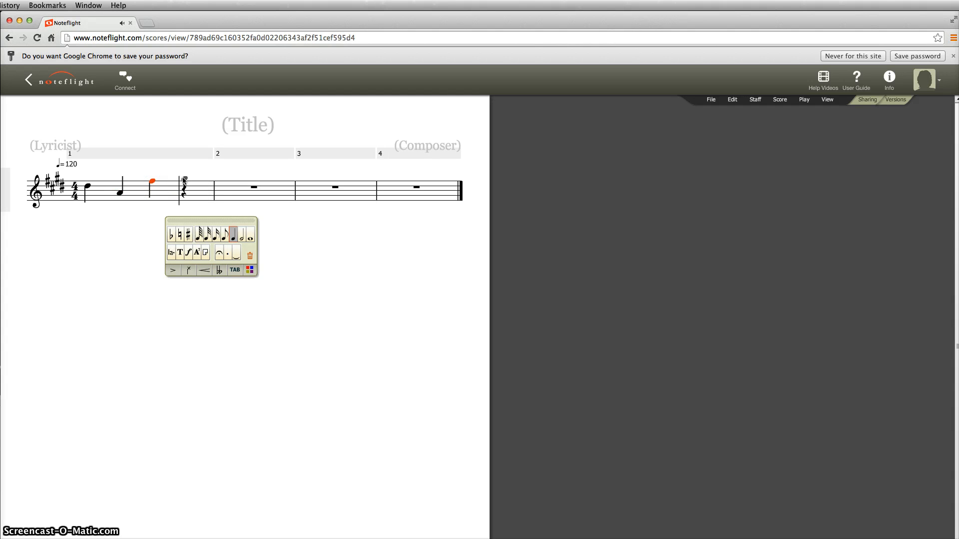
click(183, 180)
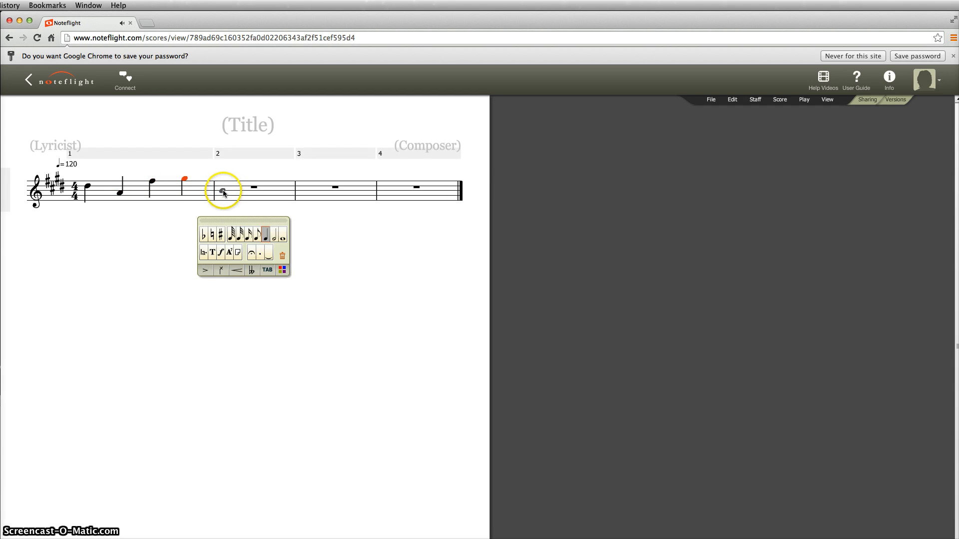
click(223, 193)
click(239, 193)
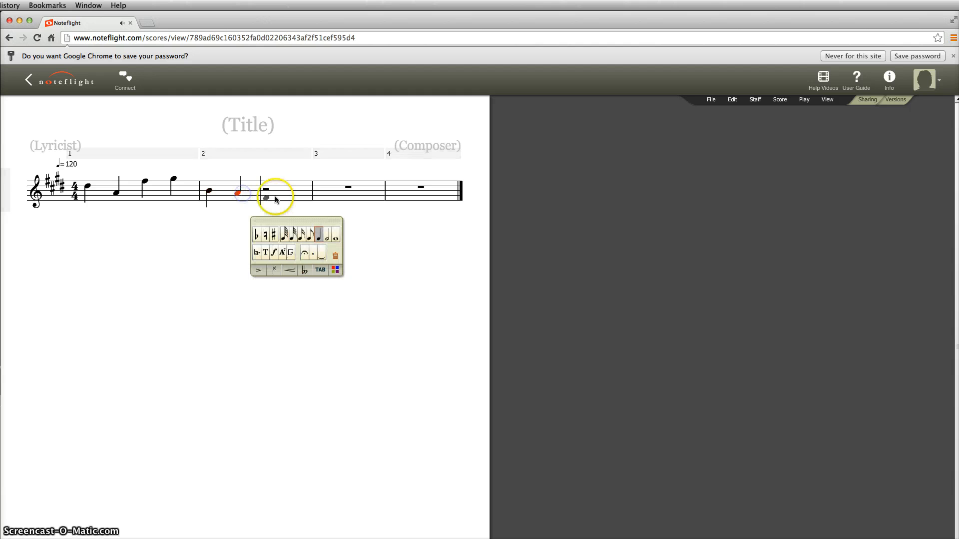
click(270, 196)
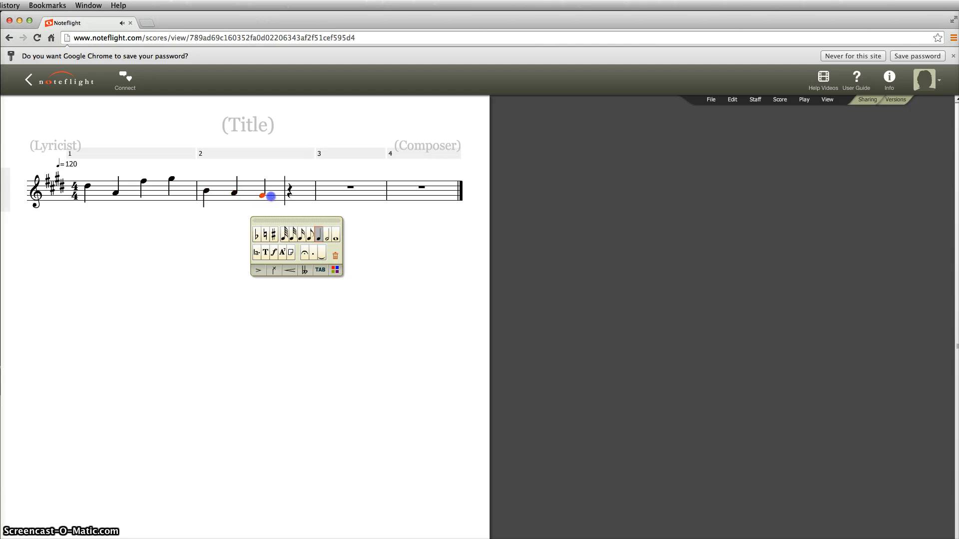
click(297, 205)
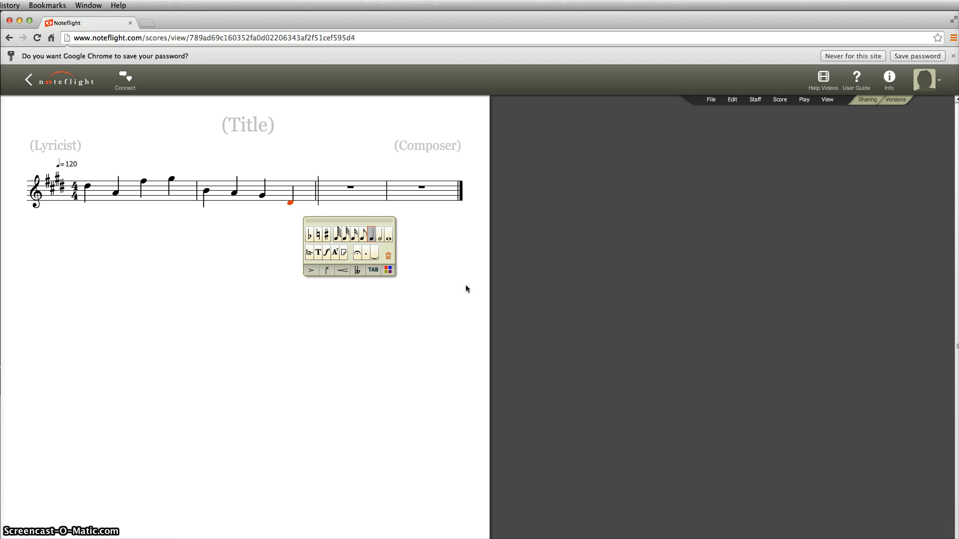
Enter low A, B and C# quarter notes at the start of measure 3
key(Left)
key(Left)
key(Left)
key(Left)
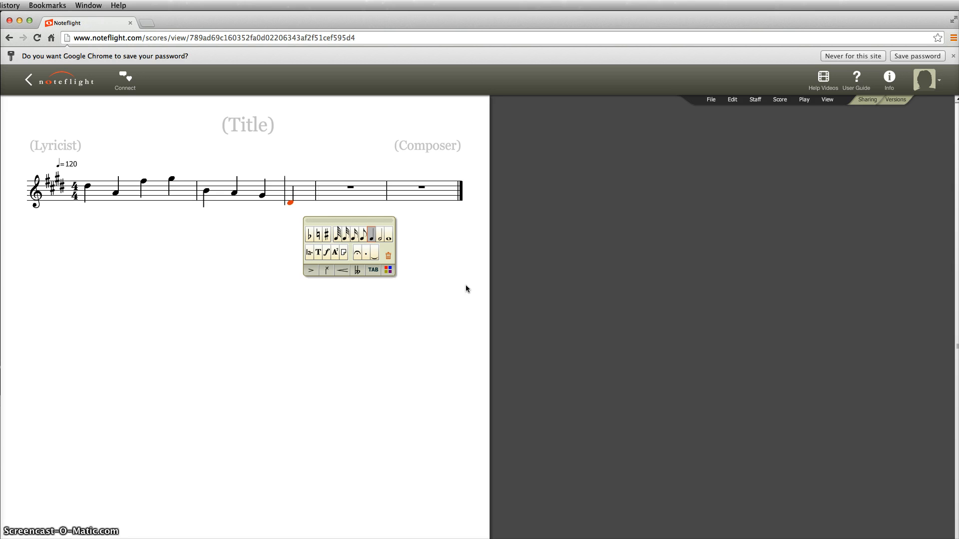
key(Right)
key(Right)
key(Right)
key(Right)
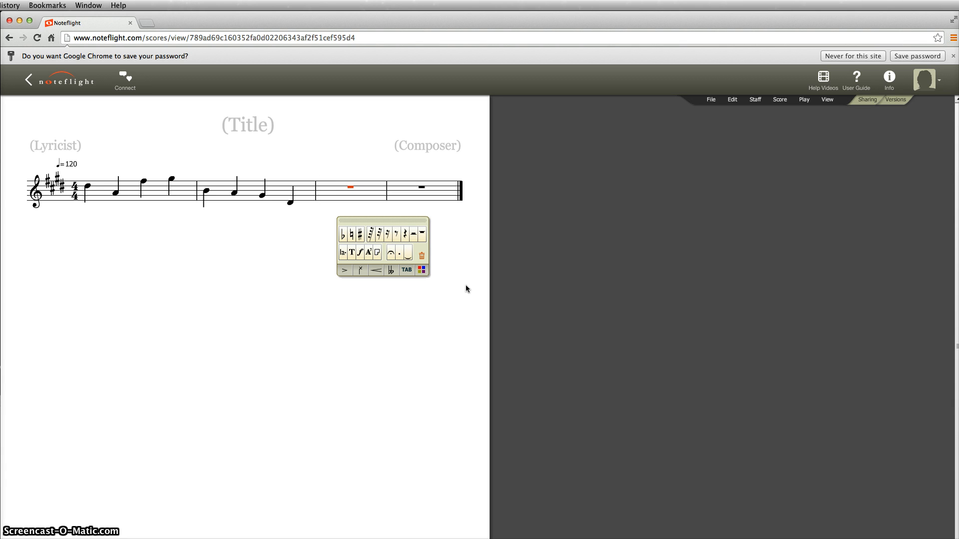
key(a)
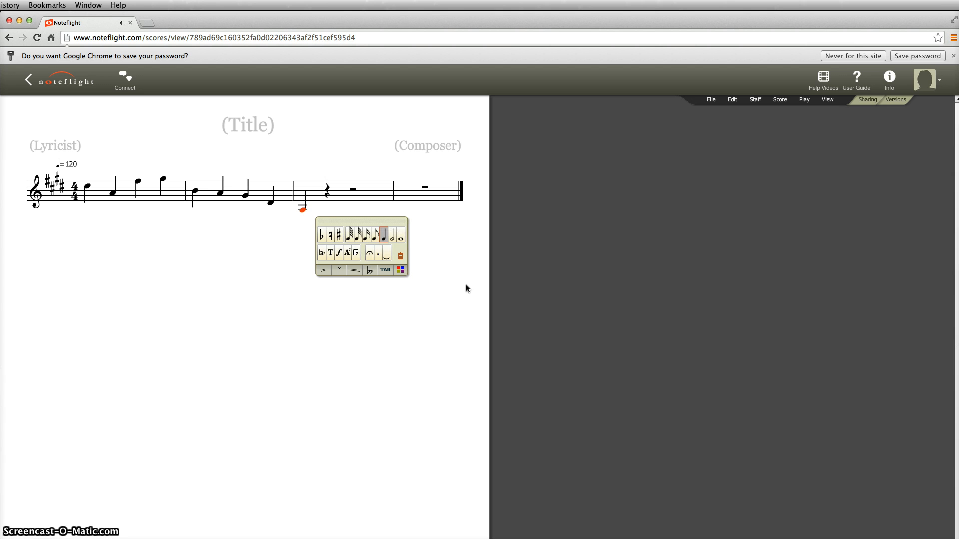
key(b)
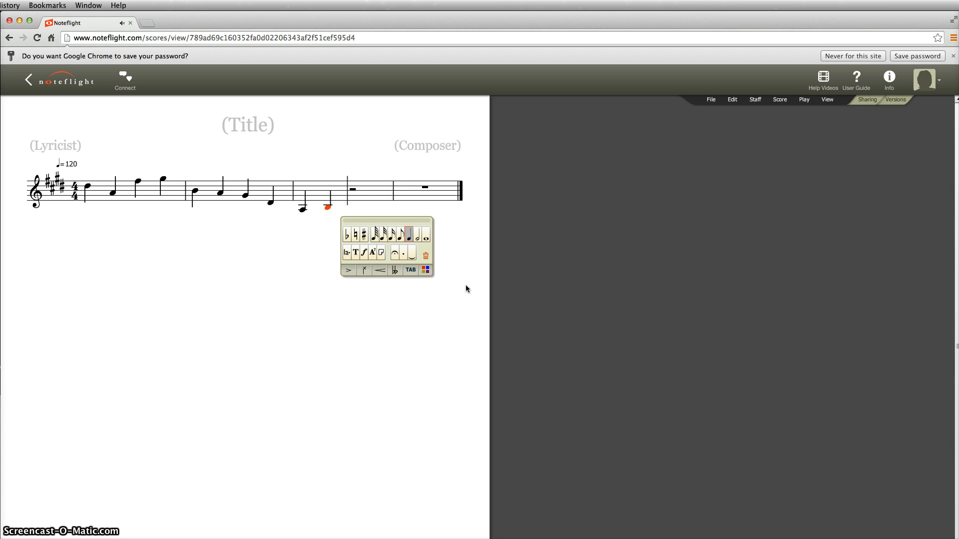
key(c)
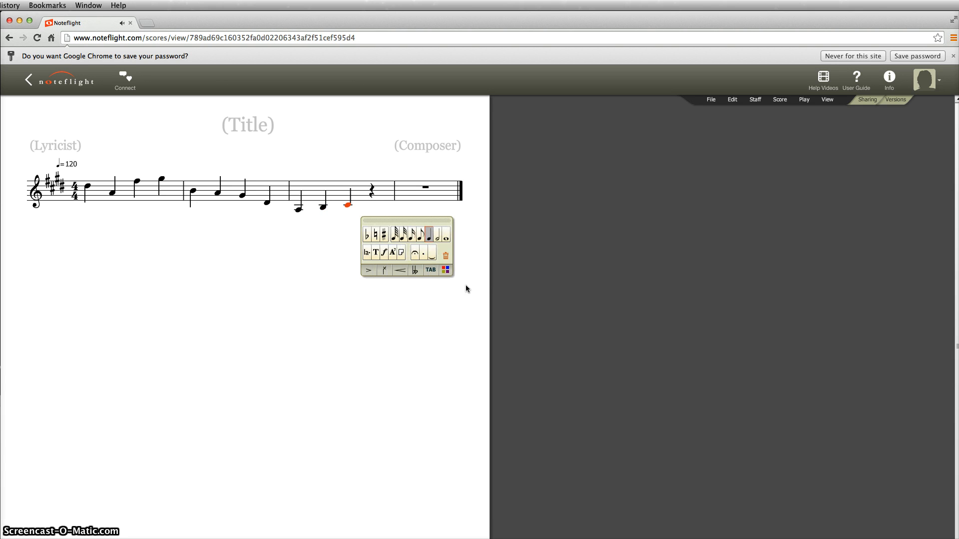
click(348, 206)
Add E, F#, G#, raise measure 3's last note to A, and add a half note in measure 4
key(e)
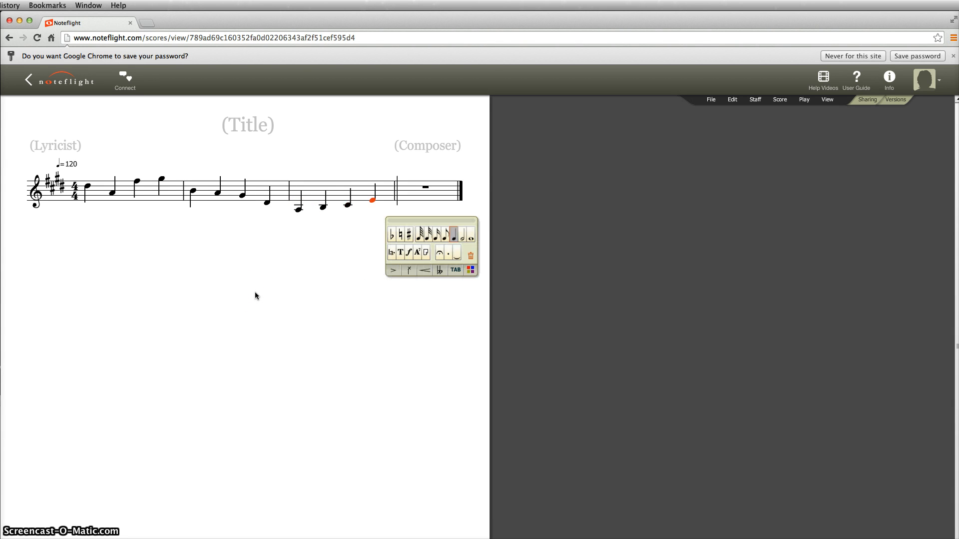
key(f)
key(g)
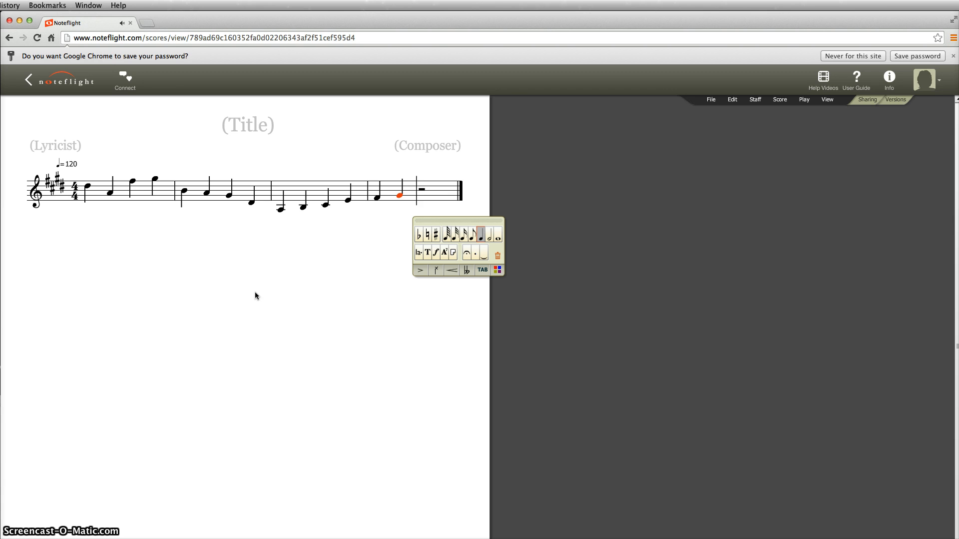
key(Left)
key(Left)
key(Left)
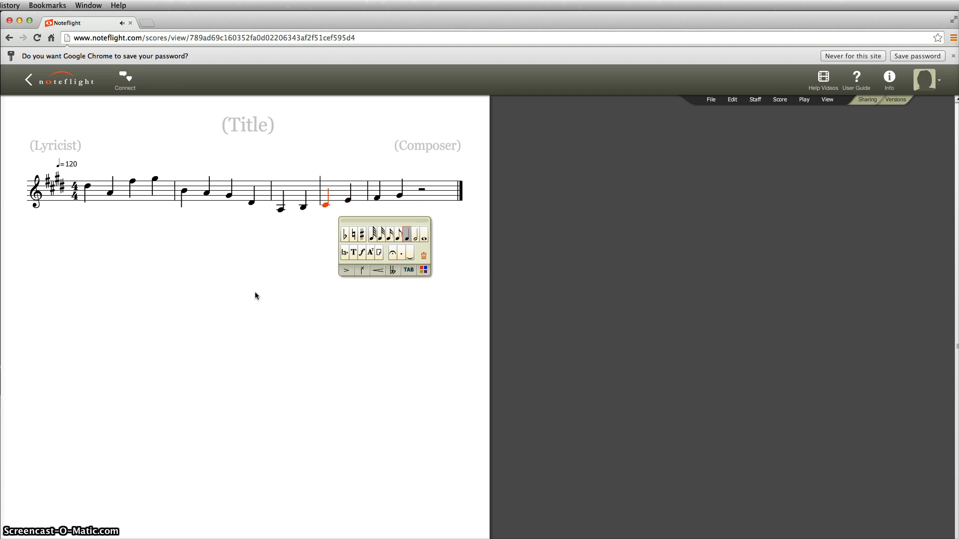
key(Right)
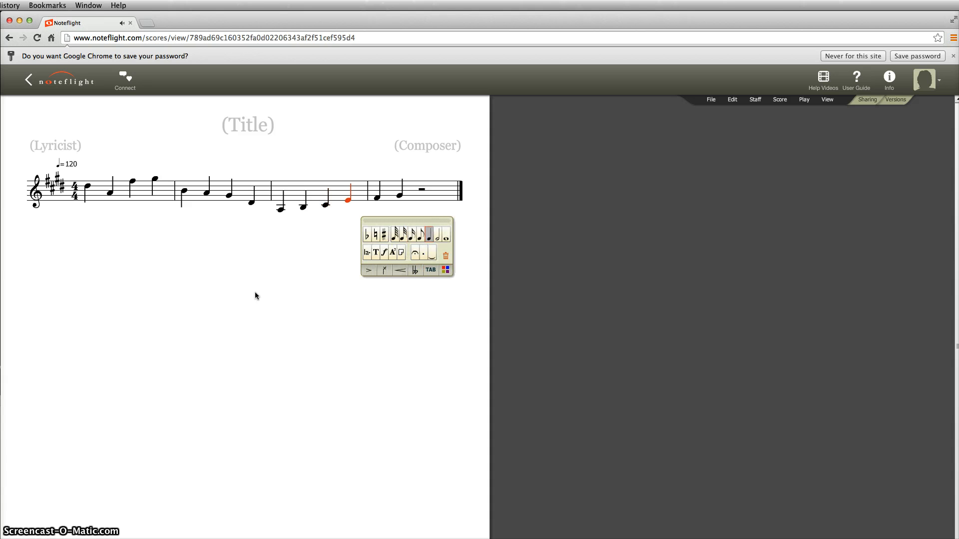
key(Up)
key(Right)
key(Right)
key(Right)
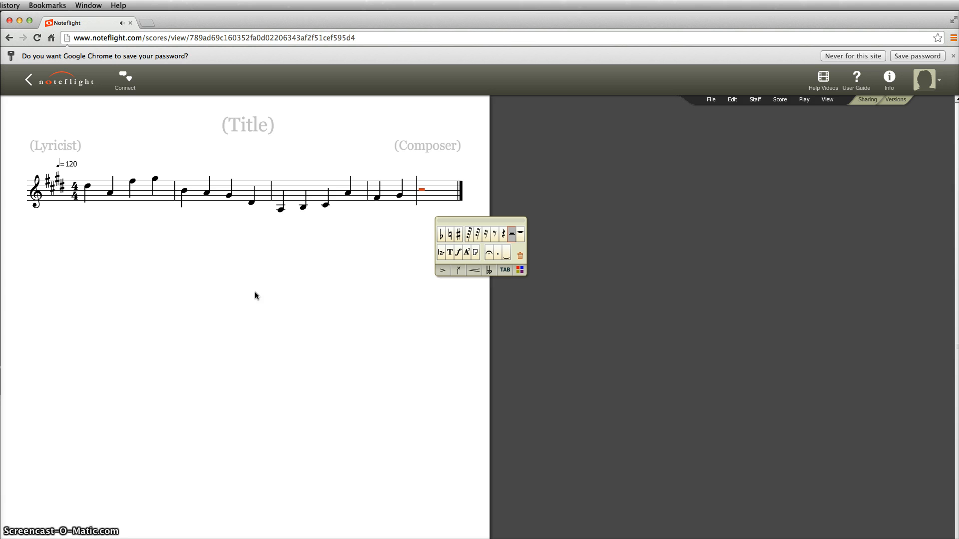
key(f)
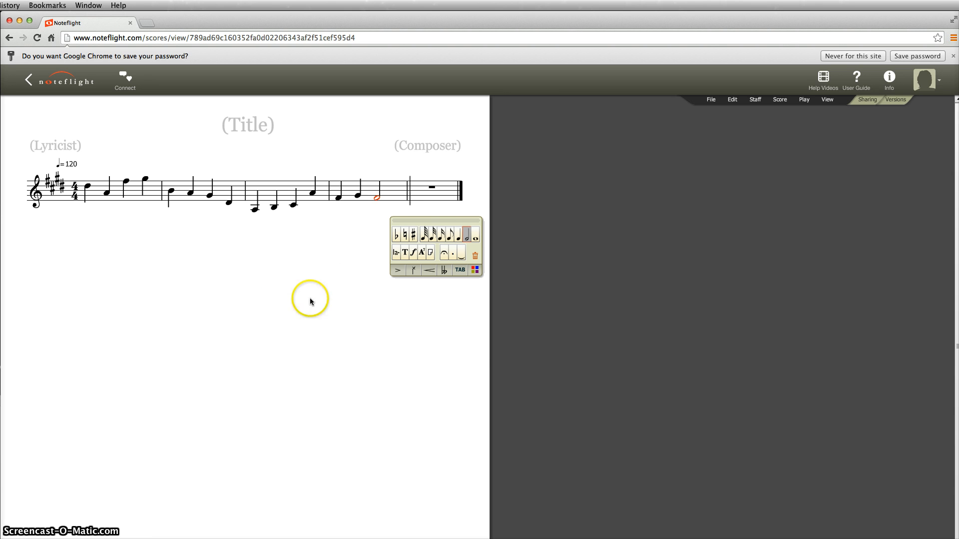
Change the half note at the end of measure 4 to a quarter note
click(460, 240)
click(394, 297)
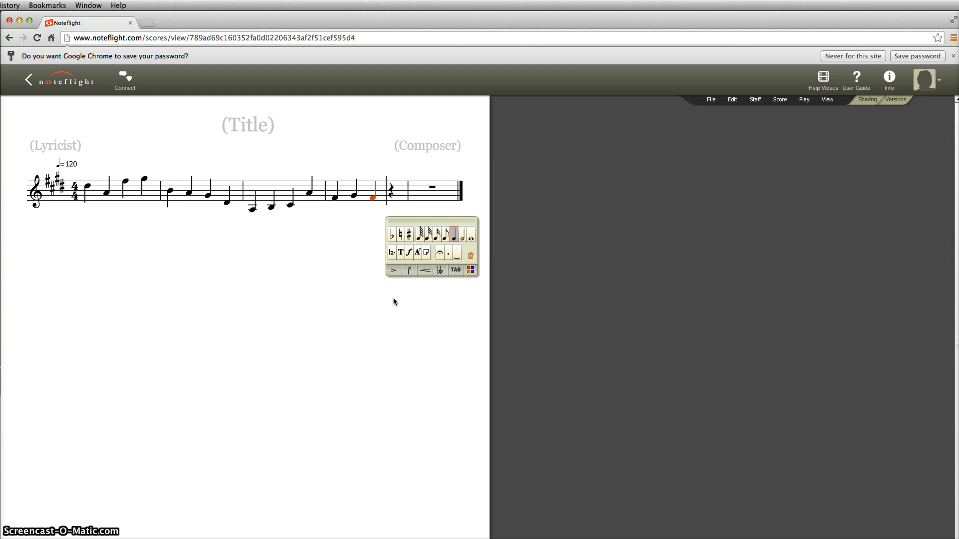
key(bracketright)
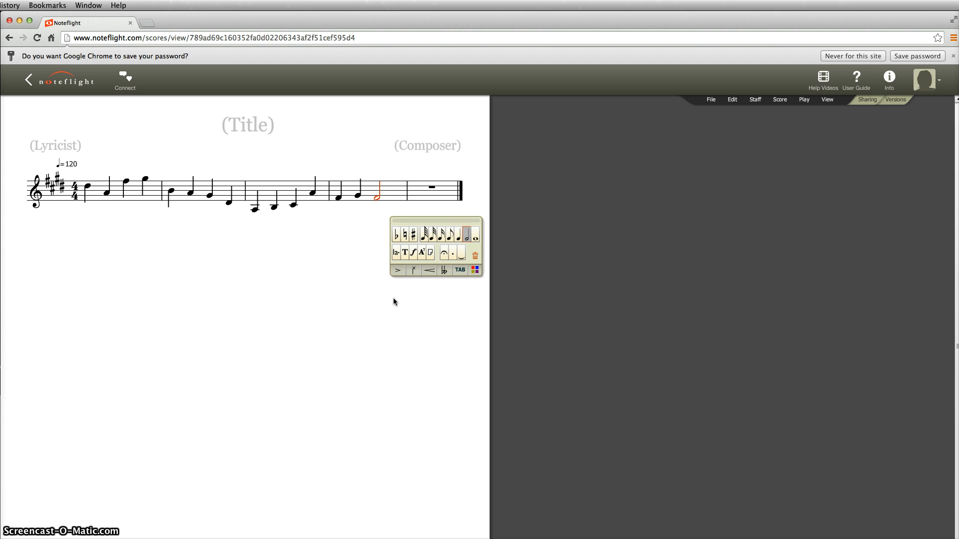
key(bracketleft)
key(bracketleft)
key(bracketleft)
key(bracketleft)
key(bracketleft)
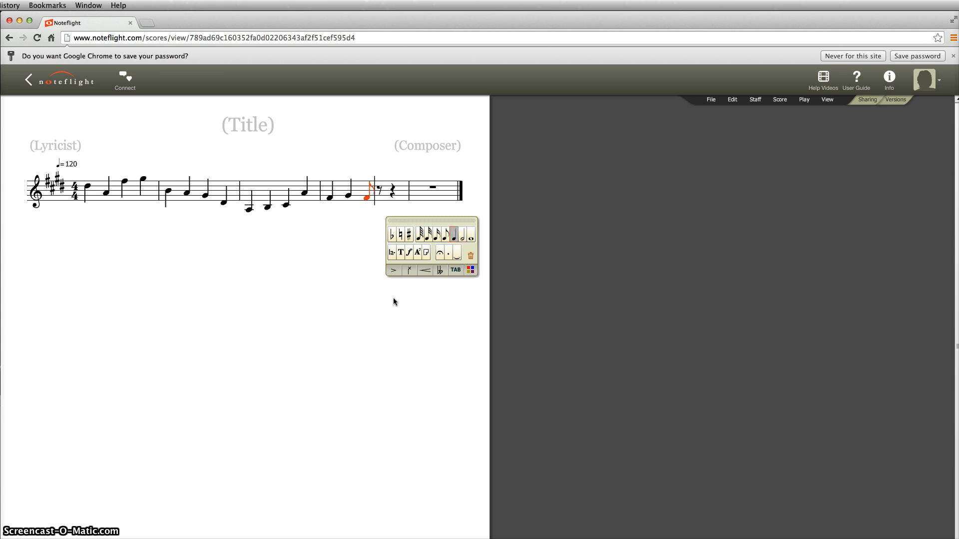
key(bracketright)
key(bracketright)
key(bracketright)
key(bracketright)
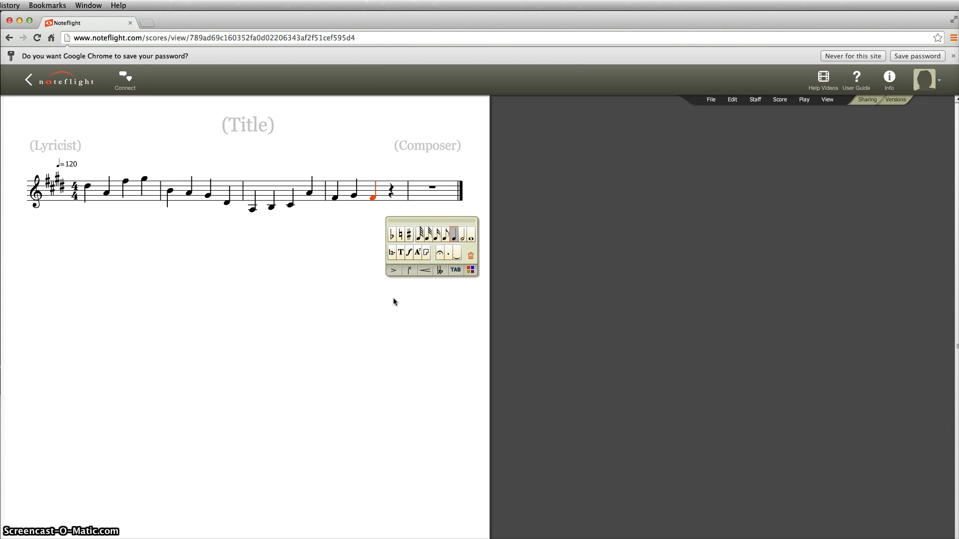
Add A, B and C# quarter notes and raise the last one an octave above the staff
key(a)
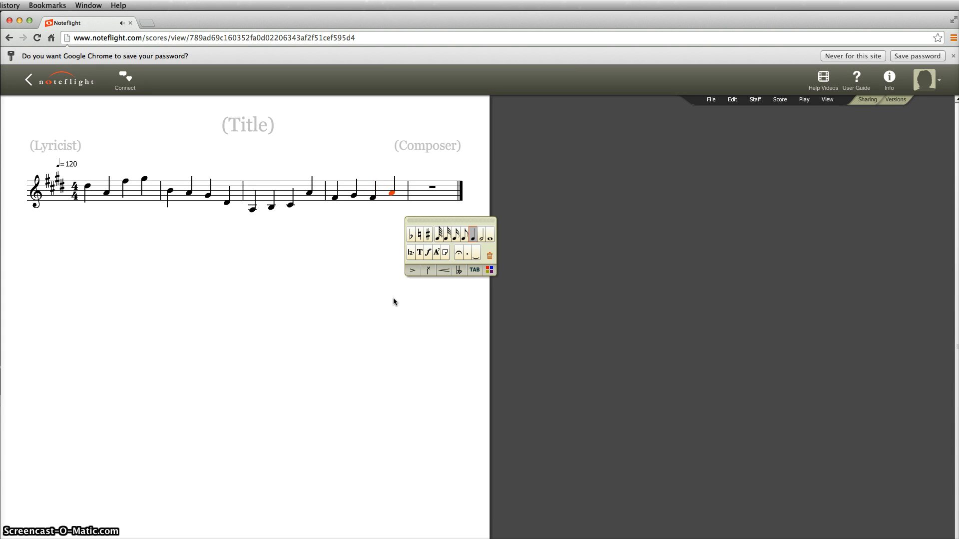
key(b)
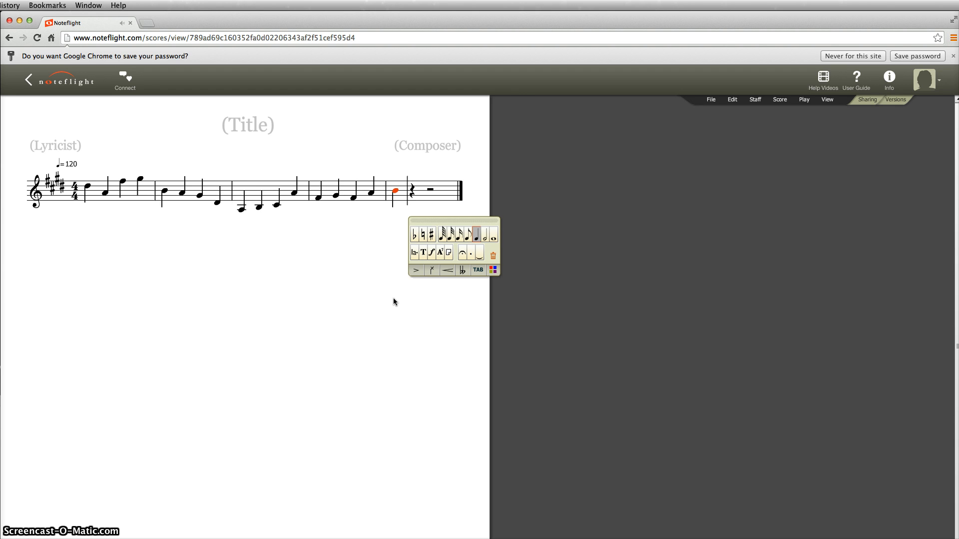
key(c)
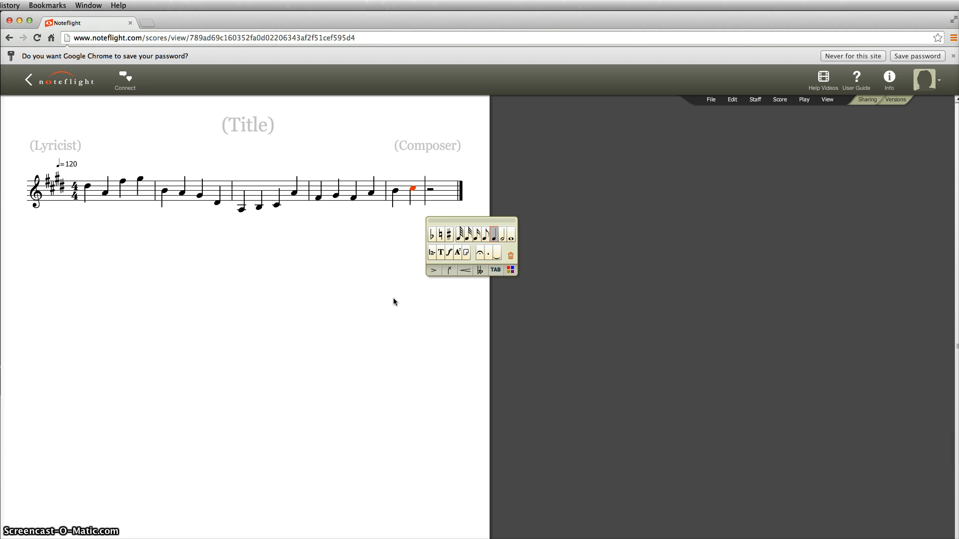
key(Up)
key(Up)
key(Up)
key(Up)
key(Up)
key(Up)
key(Up)
key(Down)
key(Down)
key(Down)
key(Down)
key(Down)
key(Down)
key(Down)
key(Down)
key(Down)
key(Down)
key(Down)
key(Down)
key(super+Up)
key(super+Up)
key(super+Up)
key(super+Down)
key(super+Down)
key(super+Up)
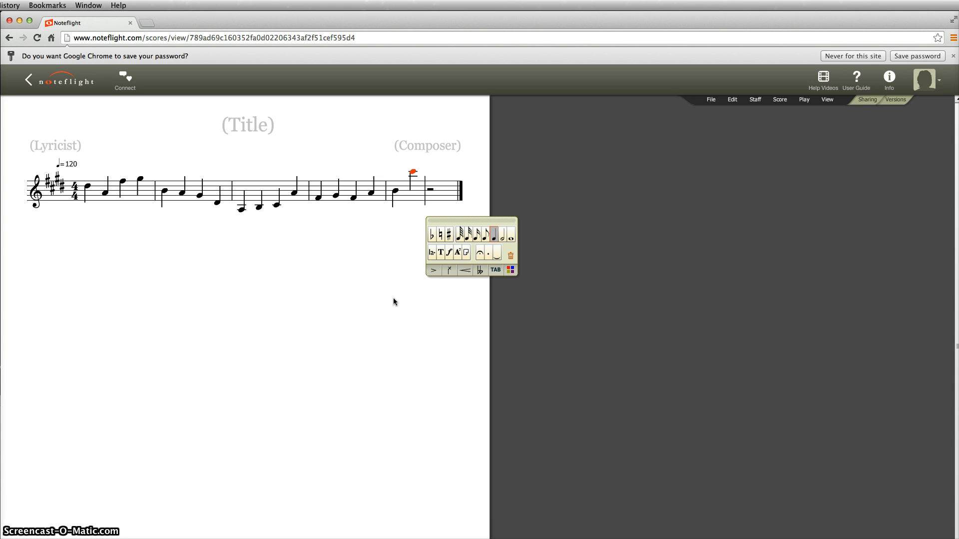
Continue with E, G, E, D, F and G quarter notes through measure 6
key(e)
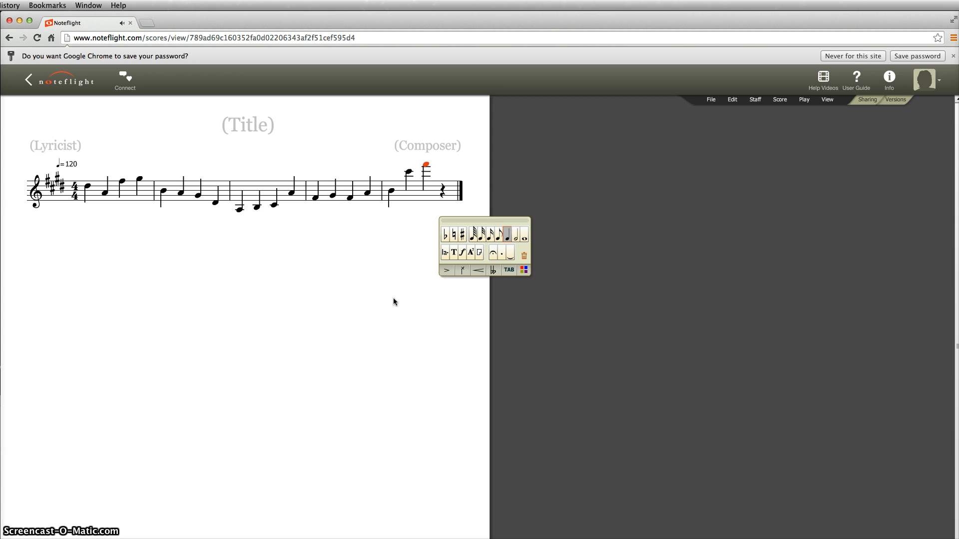
key(super+Down)
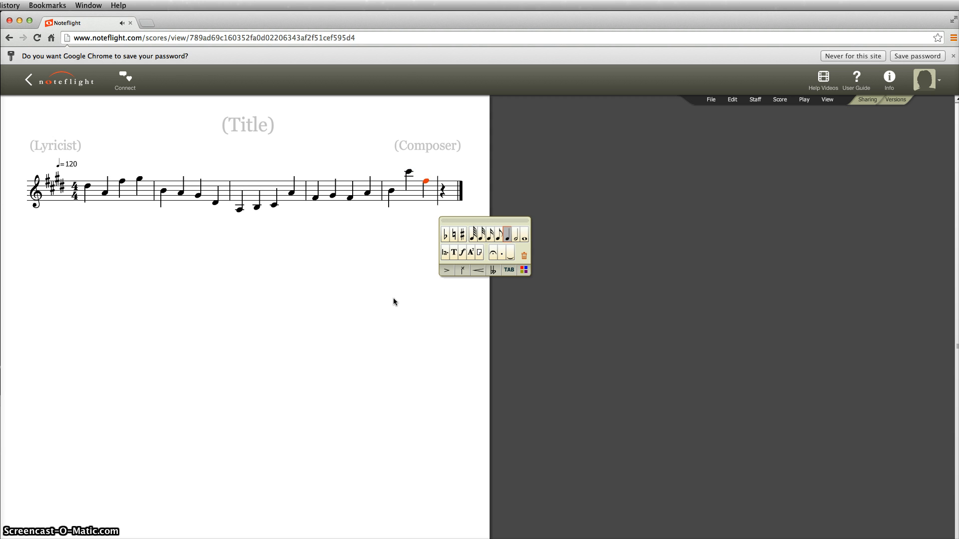
key(g)
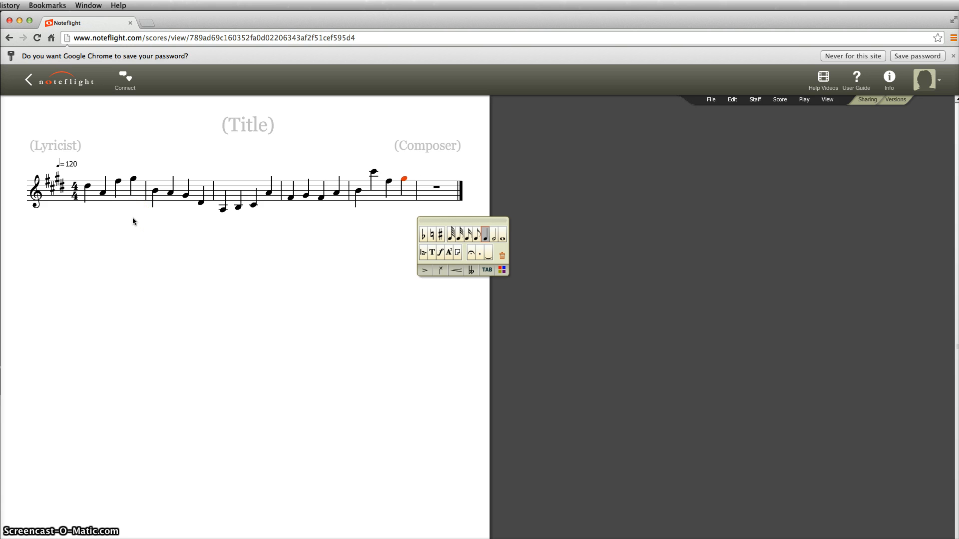
key(e)
key(d)
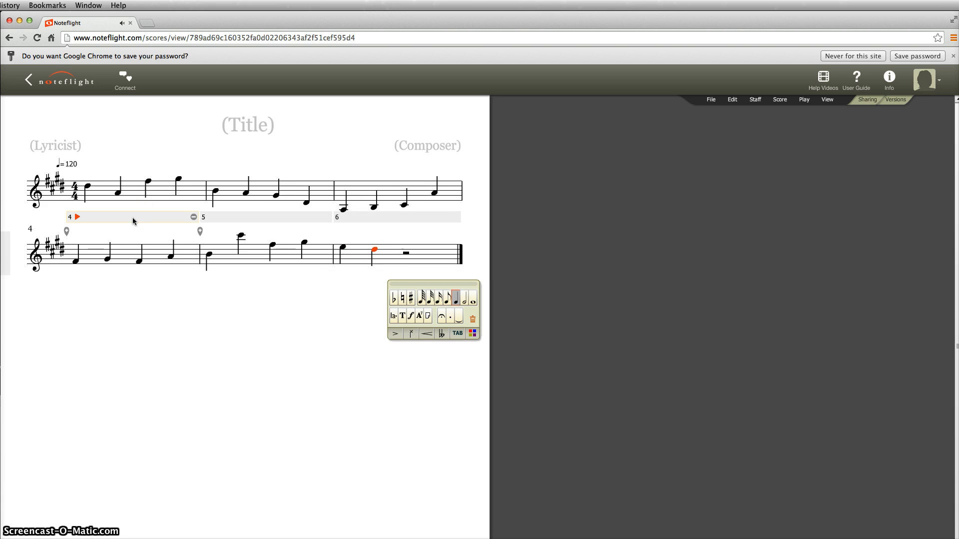
key(f)
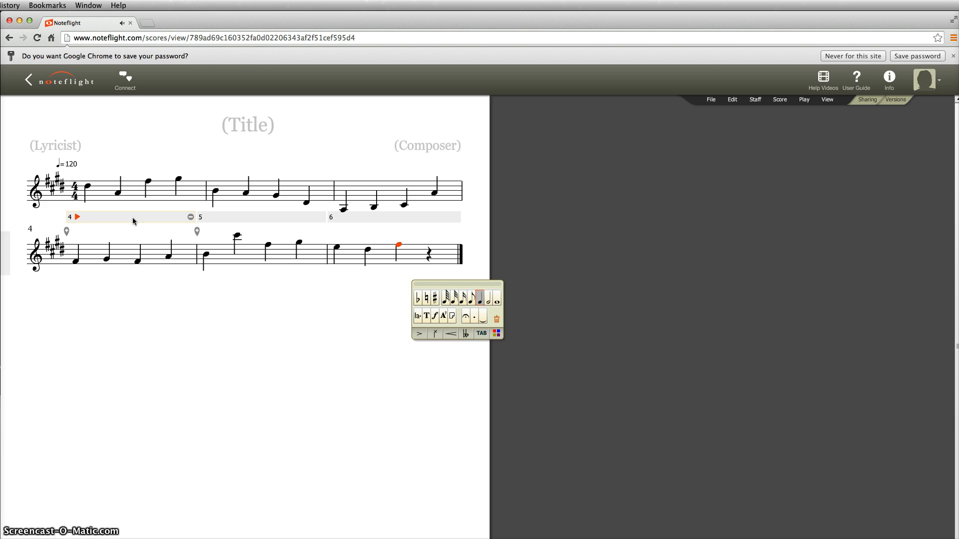
key(g)
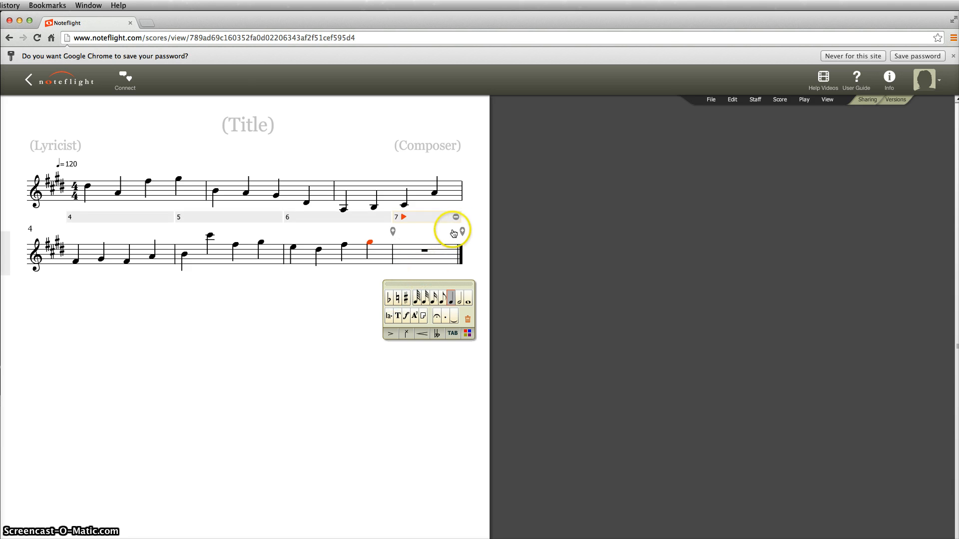
Append nine empty measures so the score totals 16 measures, then select measure 7
click(461, 231)
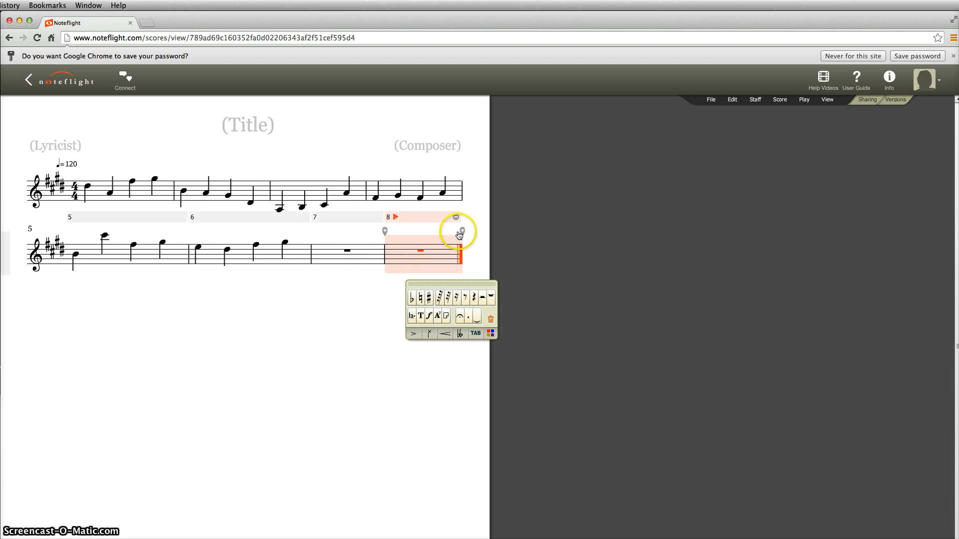
click(462, 232)
click(463, 232)
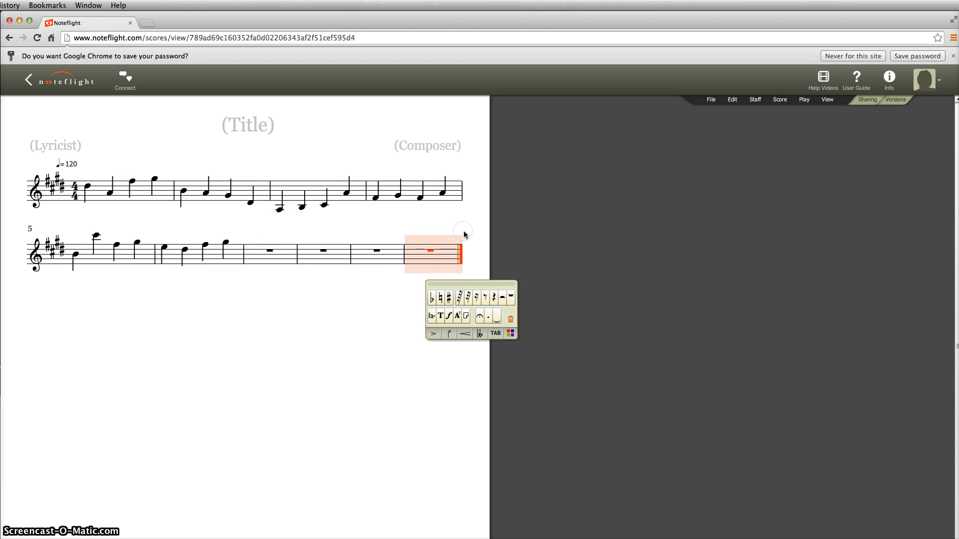
click(462, 232)
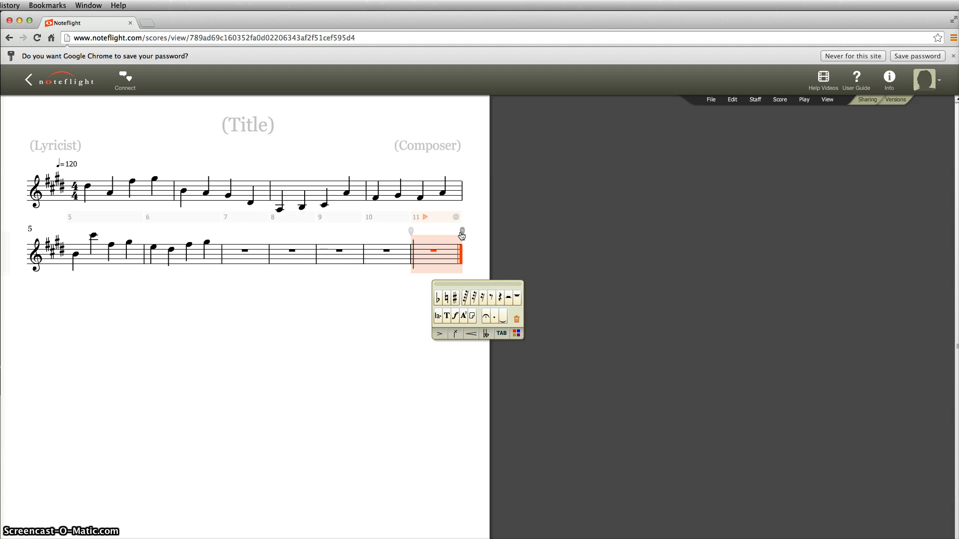
click(463, 232)
click(462, 233)
click(463, 233)
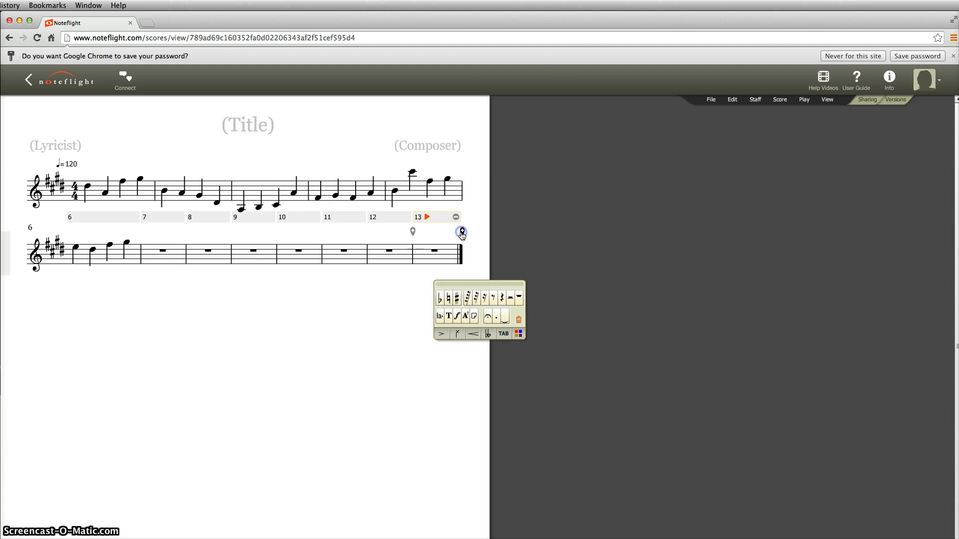
click(463, 233)
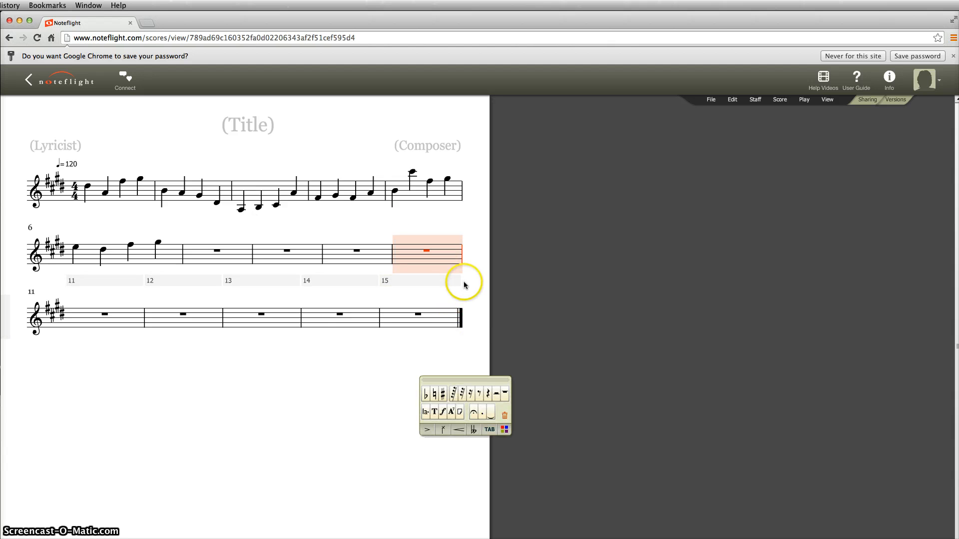
click(462, 295)
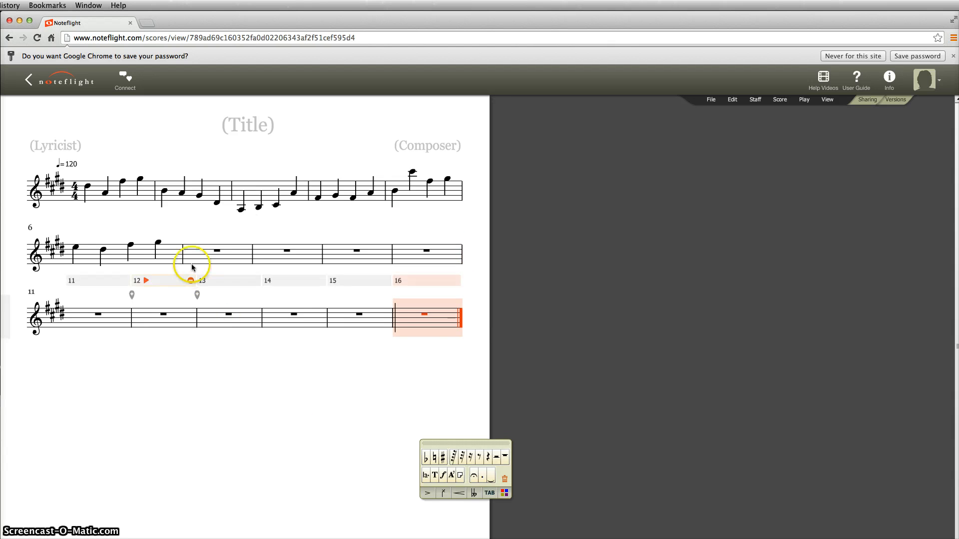
click(191, 252)
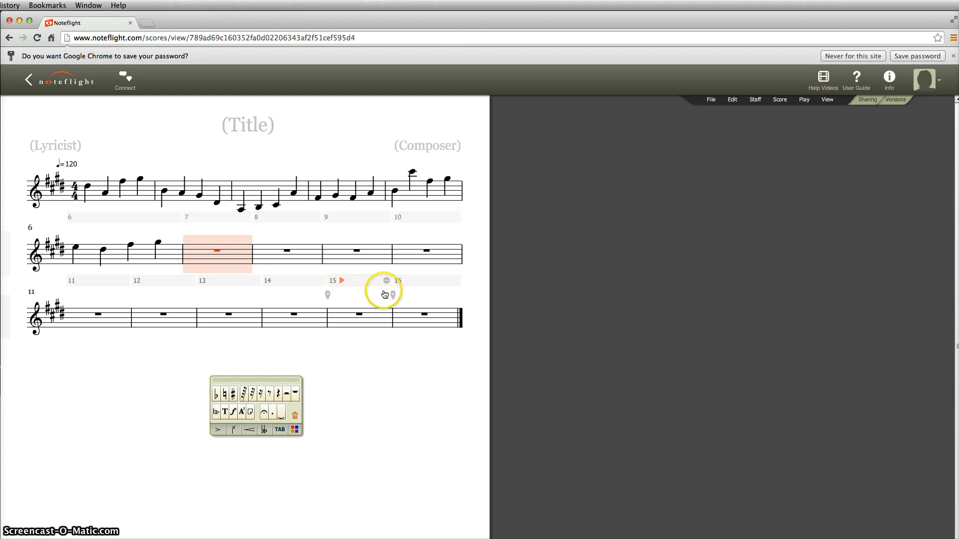
Enter quarter notes C, D, F, G, A, A, B, C, E across measures 7 to 9
key(c)
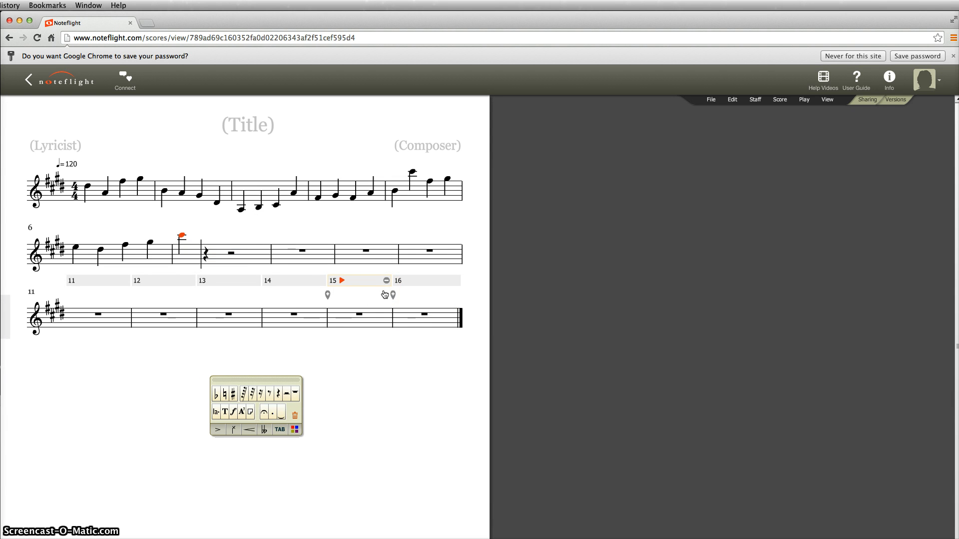
key(d)
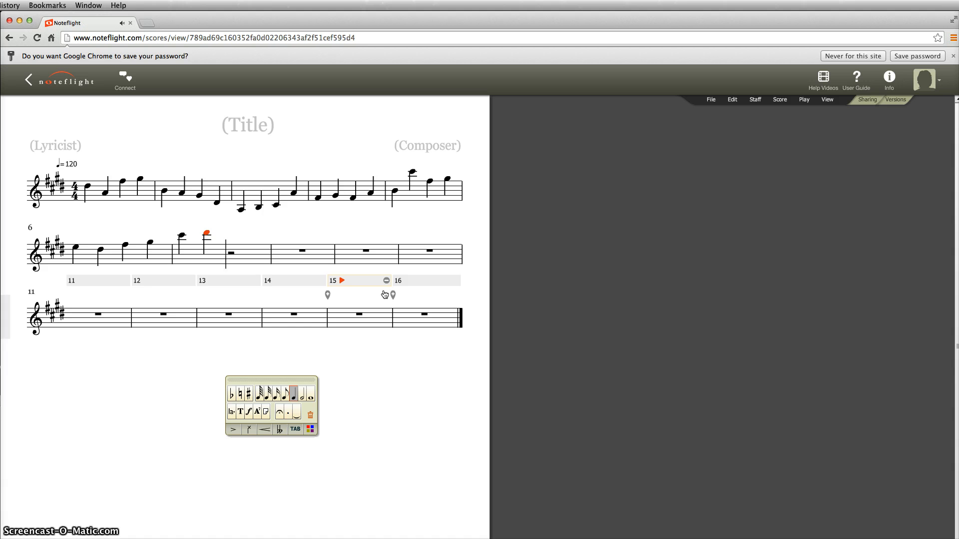
key(f)
key(g)
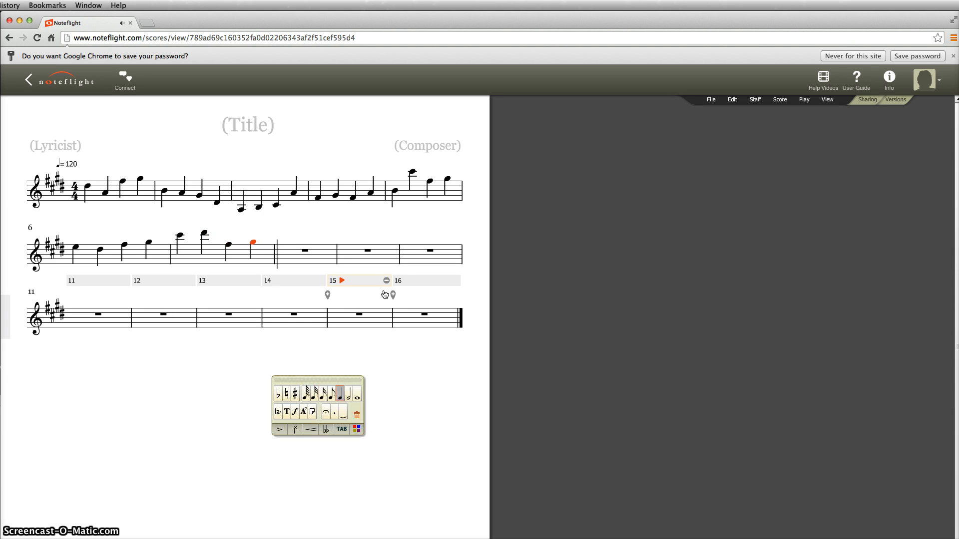
key(a)
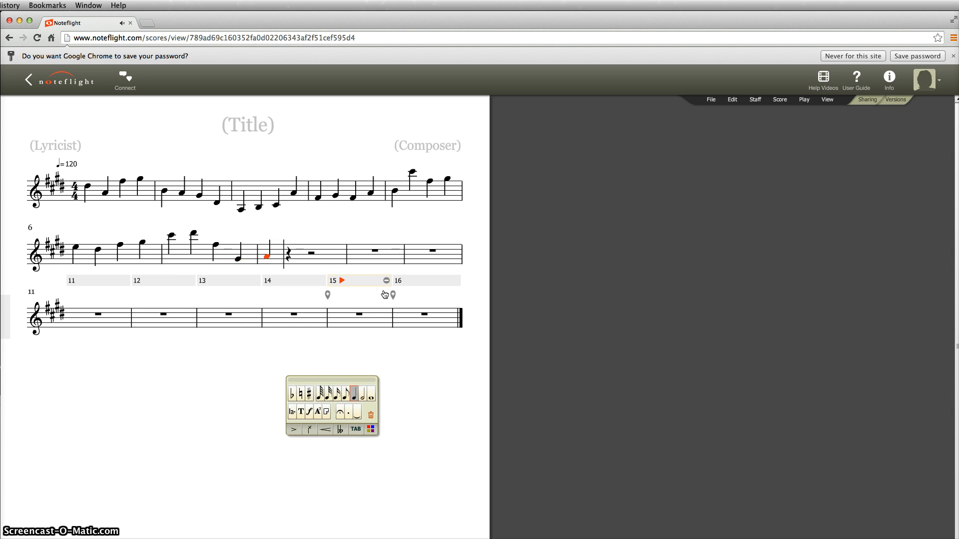
key(a)
key(b)
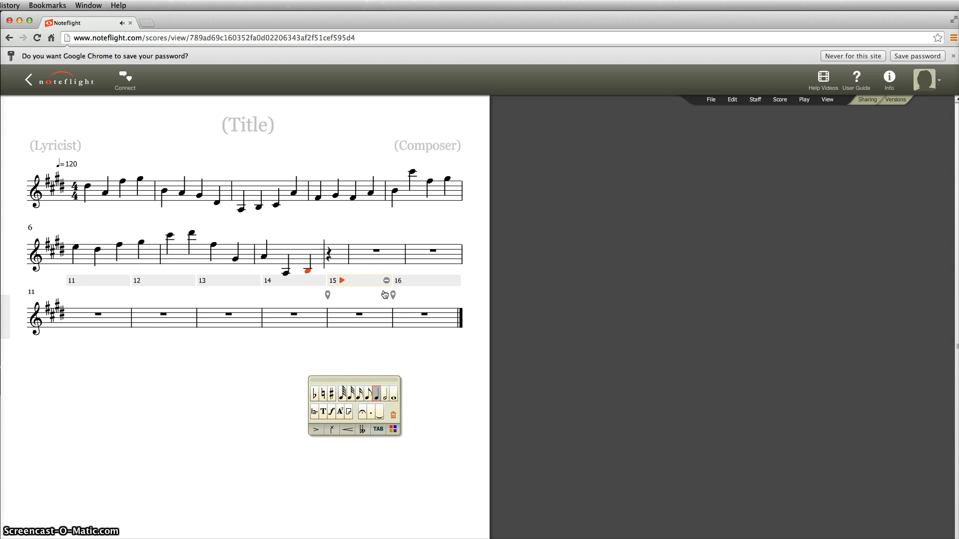
key(c)
key(e)
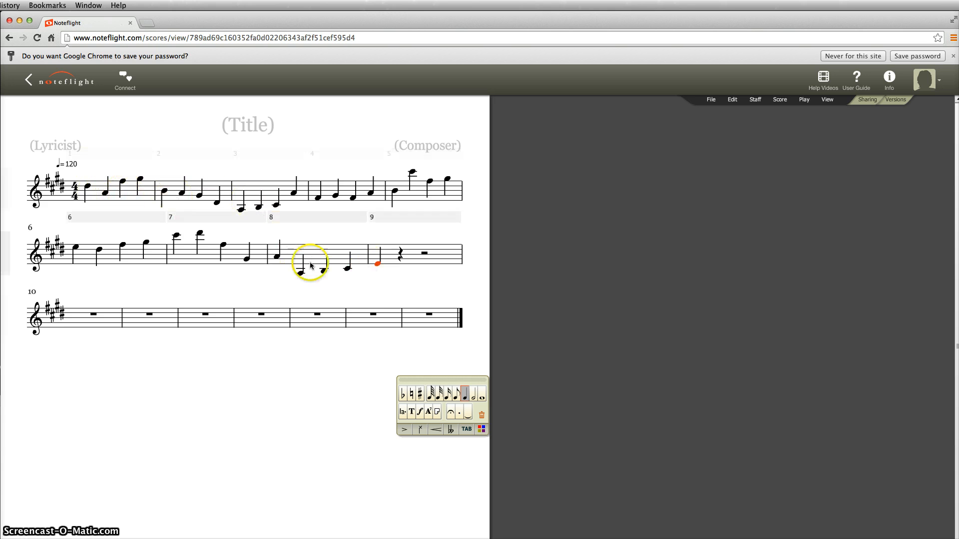
Fill in the composer's full name in the Composer placeholder above the score
click(408, 148)
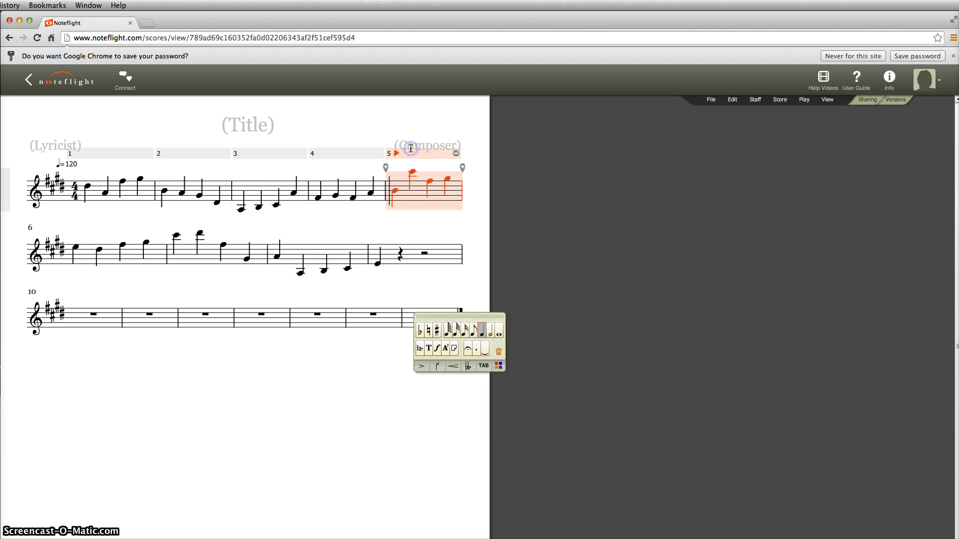
click(418, 144)
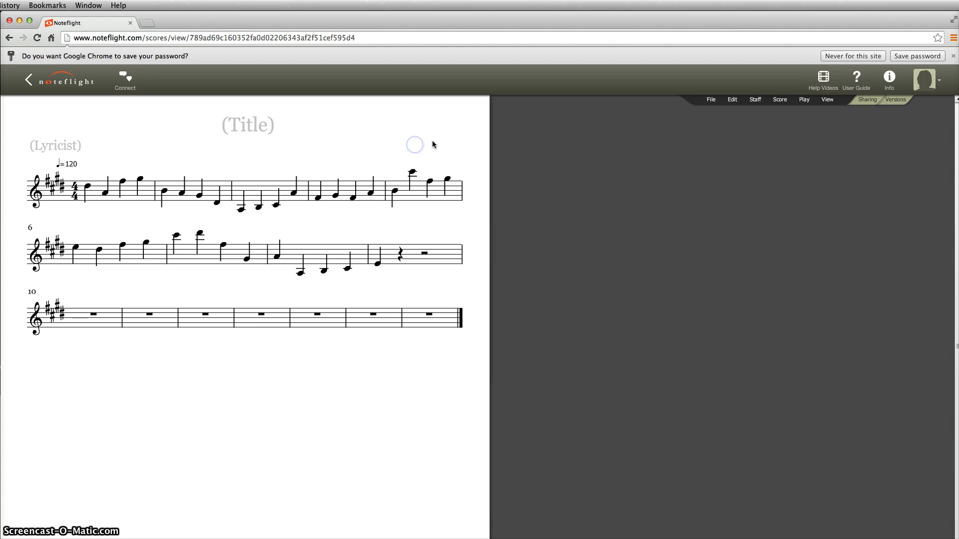
key(BackSpace)
key(BackSpace)
key(BackSpace)
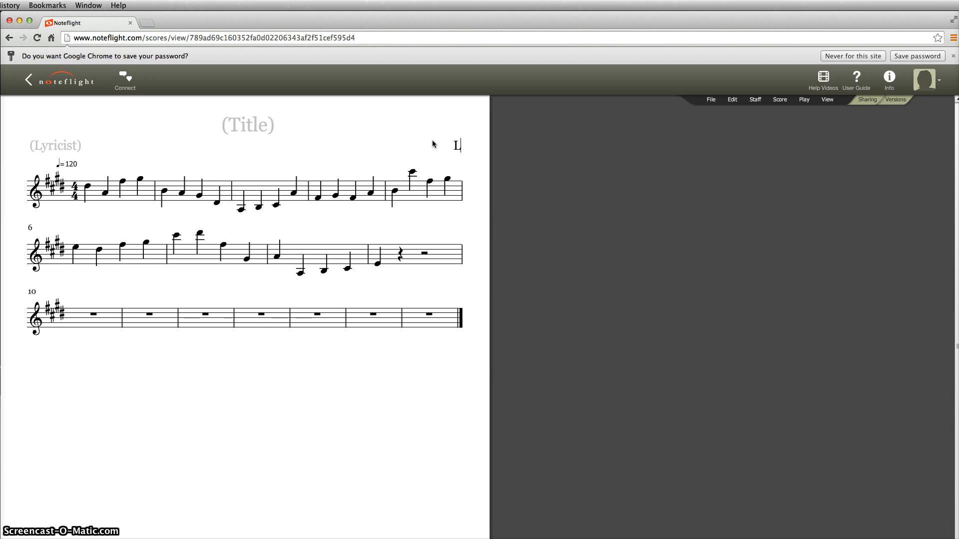
click(519, 76)
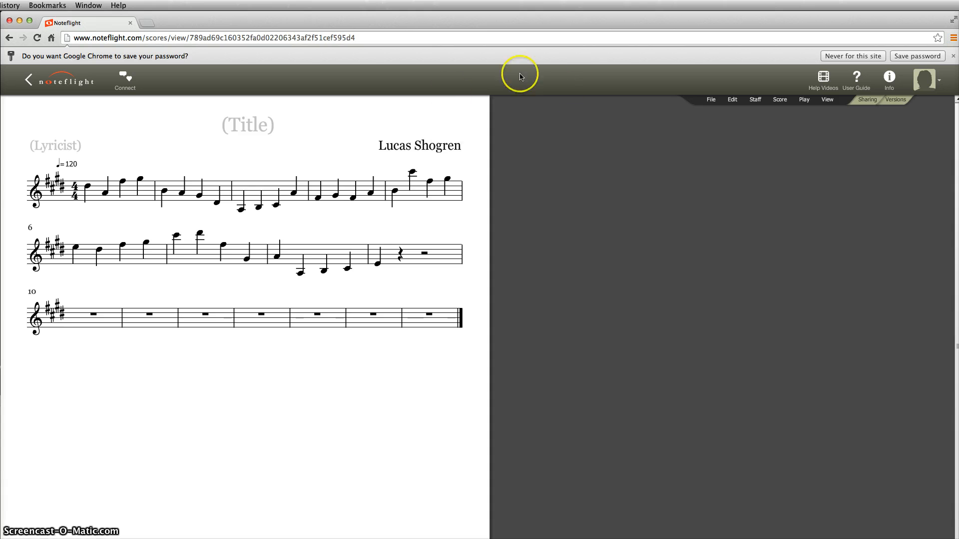
Title the score 'Note Naming Assignment #1'
click(248, 123)
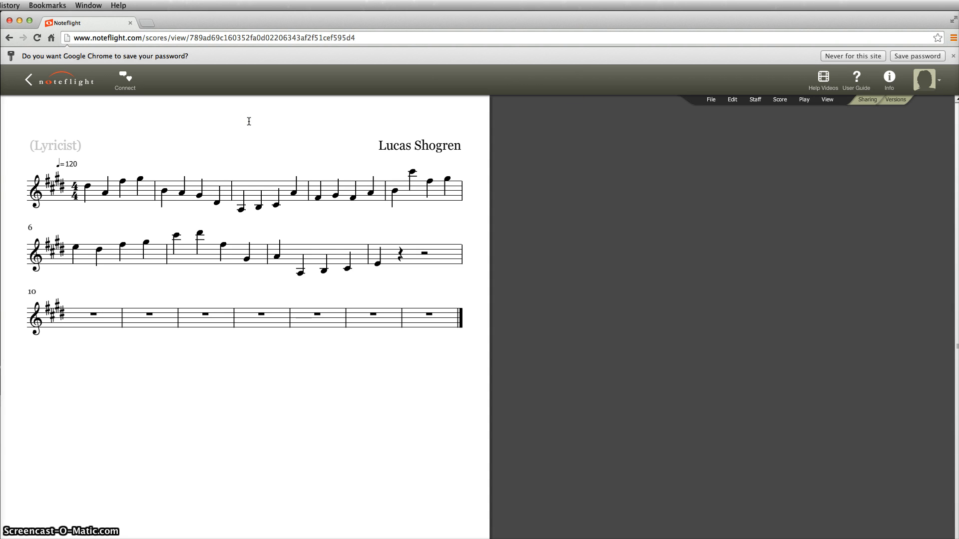
text(Note Nami)
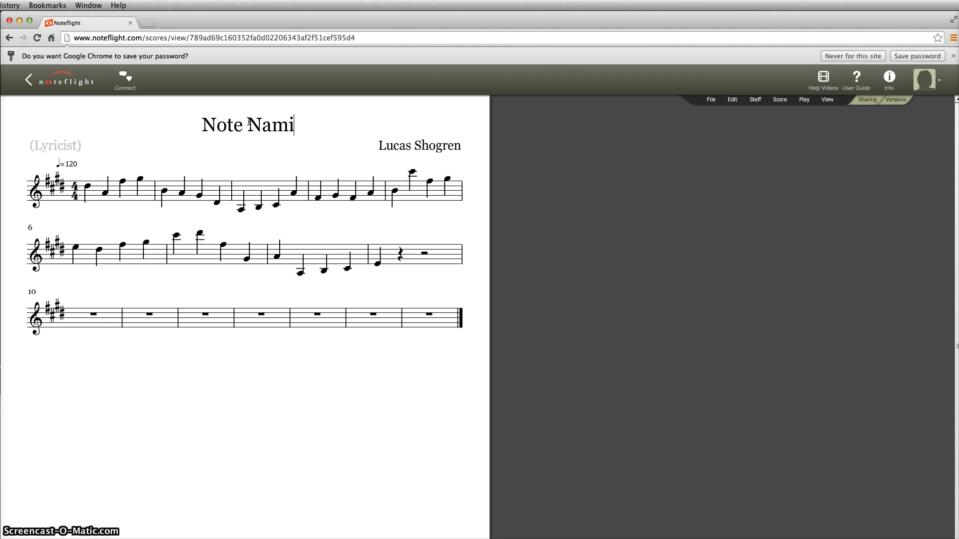
text(ng Assignment)
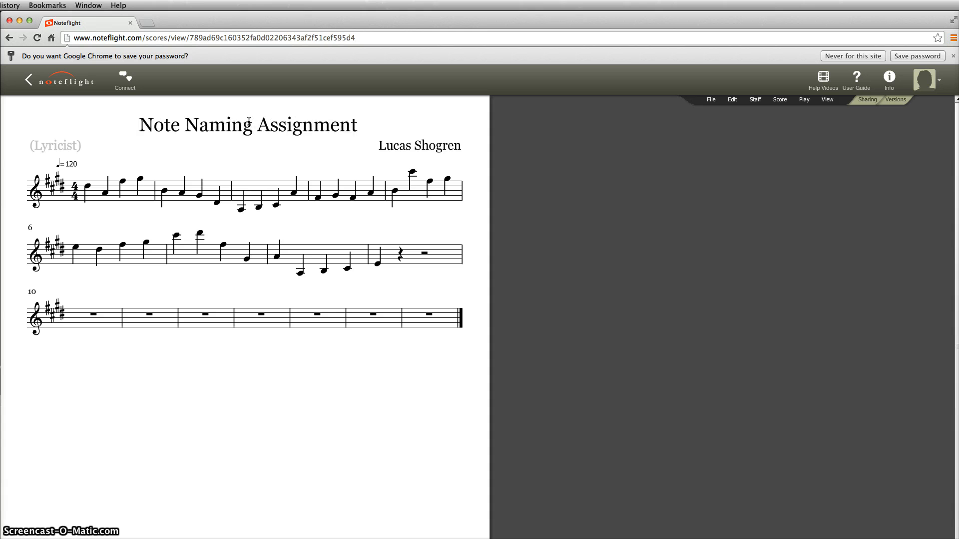
text( #1)
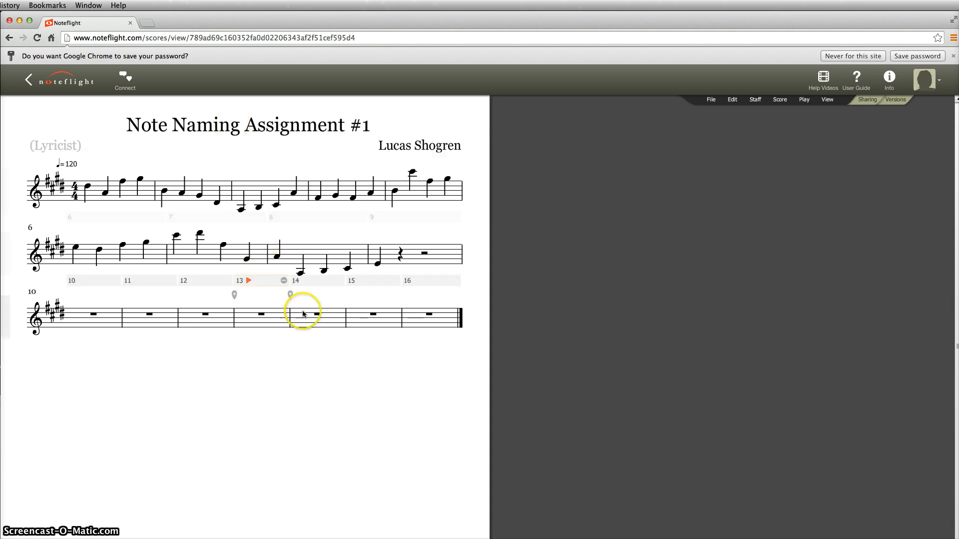
click(711, 100)
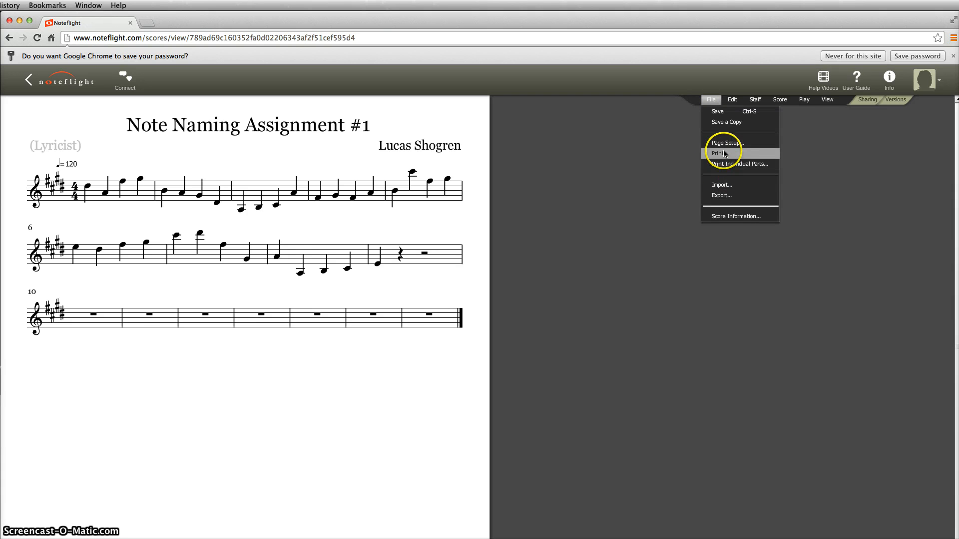
click(302, 393)
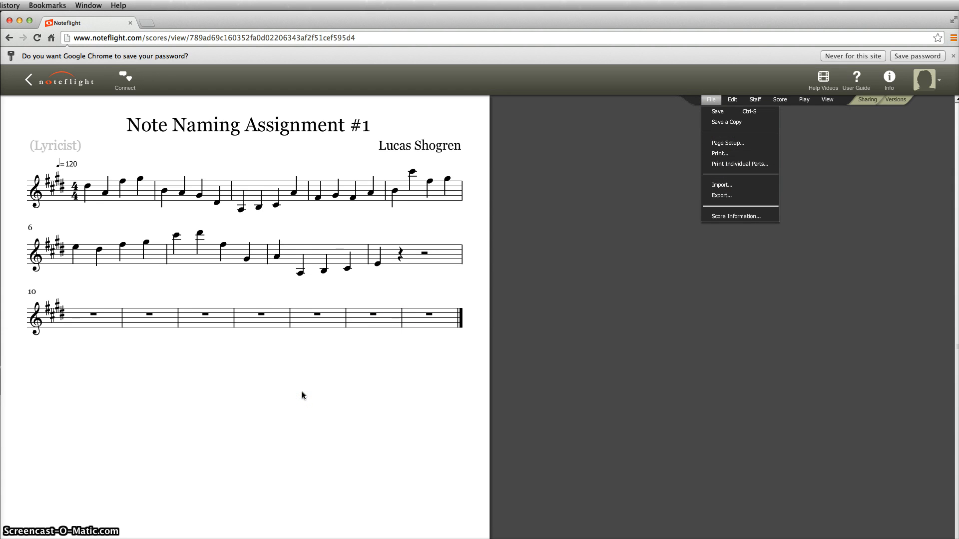